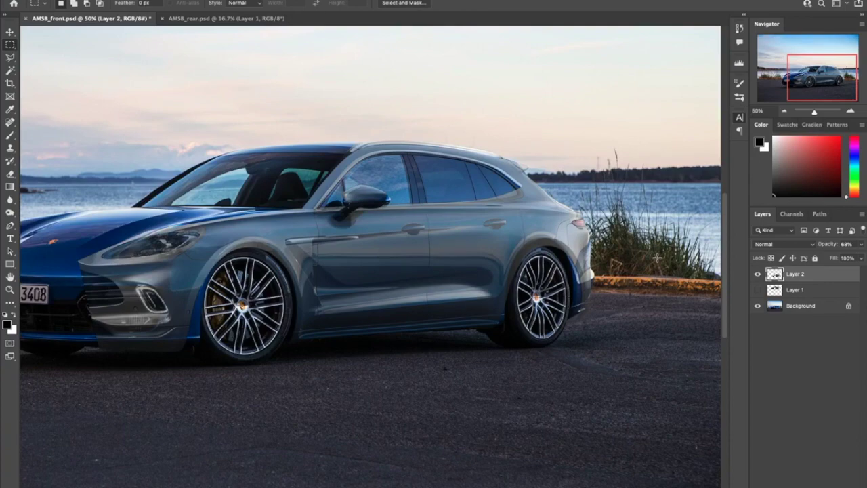
Transform and warp the grey body panels on Layer 2 over the blue car at 57% opacity, and restore full opacity.
{"action": "key", "text": "ctrl+t"}
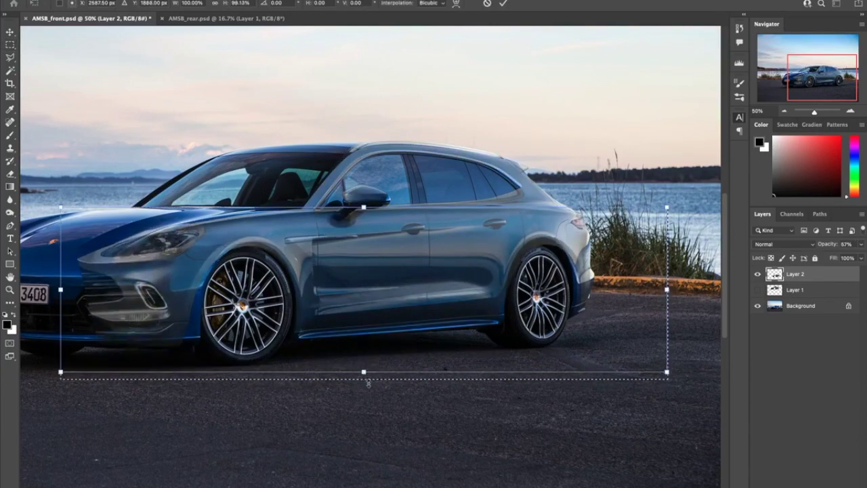
{"action": "key", "text": "5"}
{"action": "key", "text": "7"}
{"action": "left_click_drag", "start_coordinate": [387, 414], "coordinate": [387, 410]}
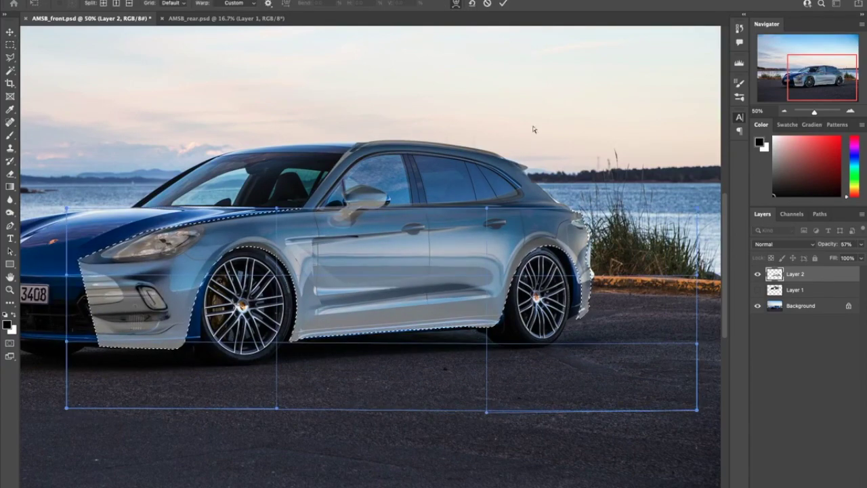
{"action": "key", "text": "Return"}
{"action": "key", "text": "0"}
Copy the front bumper section ahead of the front wheel to a new layer and warp it to fit the car.
{"action": "left_click_drag", "start_coordinate": [100, 238], "coordinate": [251, 363]}
{"action": "key", "text": "ctrl+j"}
{"action": "key", "text": "ctrl+t"}
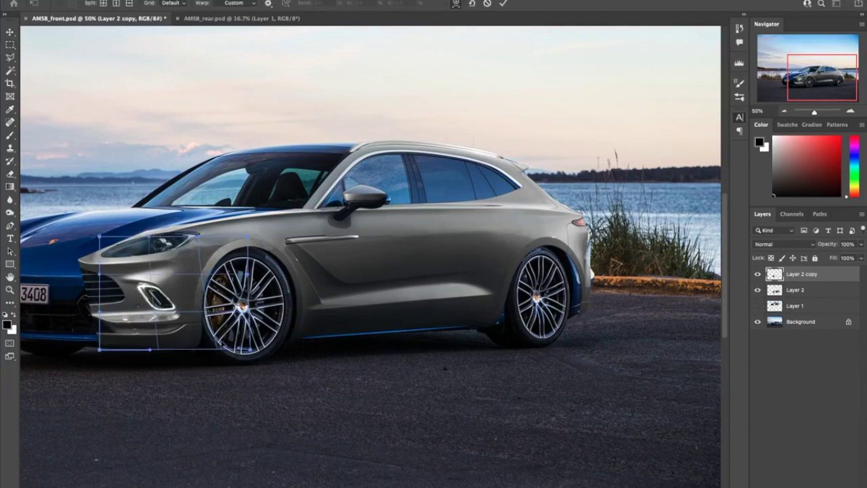
{"action": "key", "text": "Return"}
Select the lower sill behind the front wheel on Layer 2 and transform it to cover the blue sill.
{"action": "key", "text": "z"}
{"action": "left_click", "coordinate": [215, 280]}
{"action": "left_click", "coordinate": [757, 290]}
{"action": "left_click", "coordinate": [757, 290]}
{"action": "left_click", "coordinate": [797, 290]}
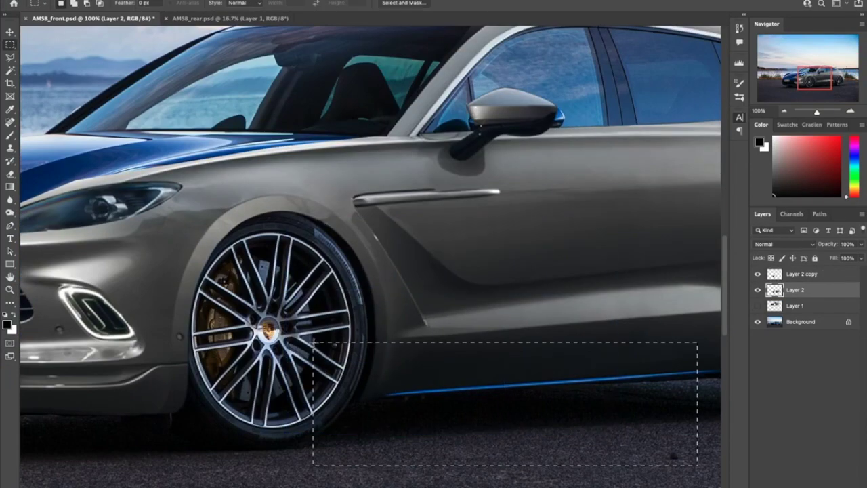
{"action": "left_click_drag", "start_coordinate": [575, 416], "coordinate": [379, 359]}
{"action": "key", "text": "ctrl+t"}
{"action": "left_click_drag", "start_coordinate": [120, 422], "coordinate": [188, 401]}
{"action": "key", "text": "Return"}
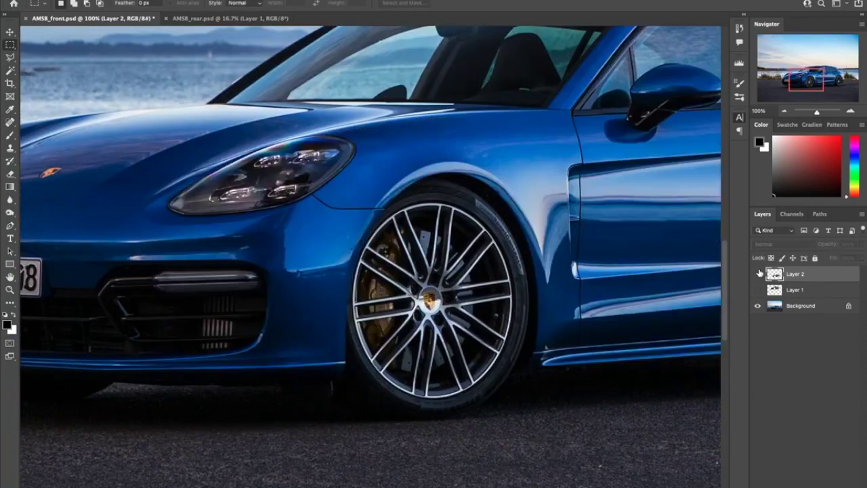
Copy a small bumper patch beside the front wheel to a new layer, blend it in, and merge it into Layer 2.
{"action": "key", "text": "ctrl+j"}
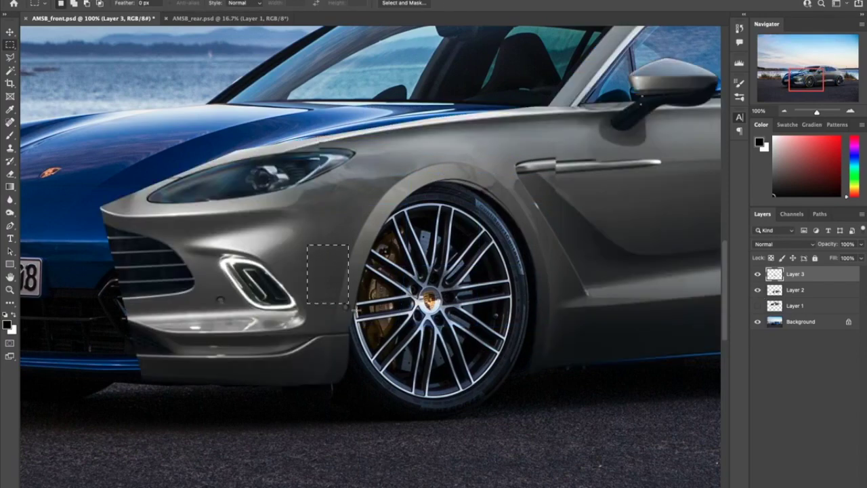
{"action": "key", "text": "ctrl+d"}
{"action": "key", "text": "e"}
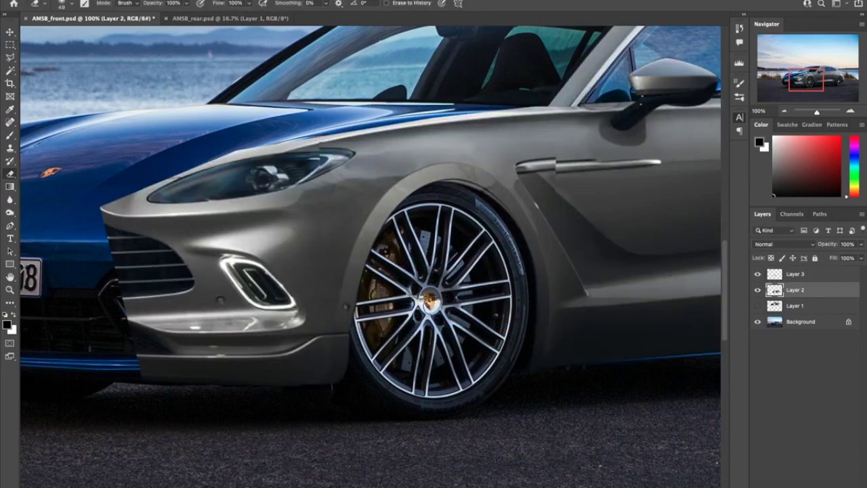
{"action": "key", "text": "alt+bracketleft"}
{"action": "key", "text": "super+minus"}
{"action": "key", "text": "super+minus"}
{"action": "key", "text": "super+minus"}
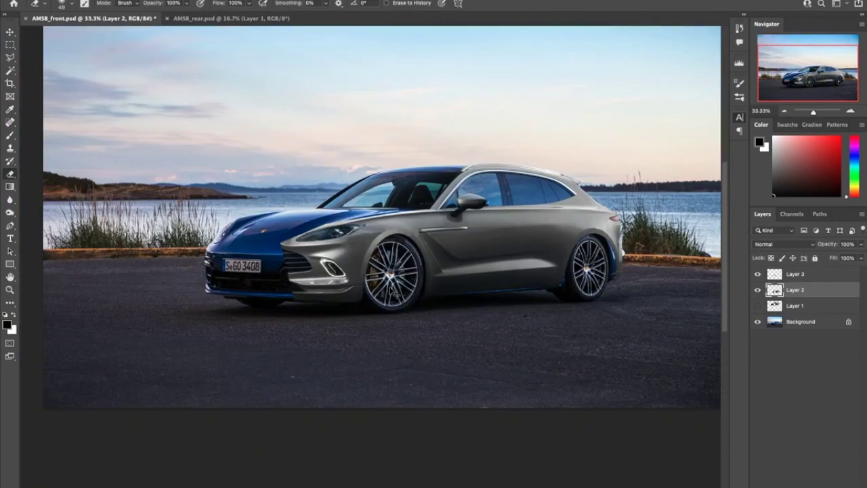
{"action": "key", "text": "alt+bracketright"}
{"action": "key", "text": "ctrl+e"}
Copy the grey front wheel arch to a new layer and warp it around the front wheel with Layer 2 hidden.
{"action": "key", "text": "super+1"}
{"action": "key", "text": "l"}
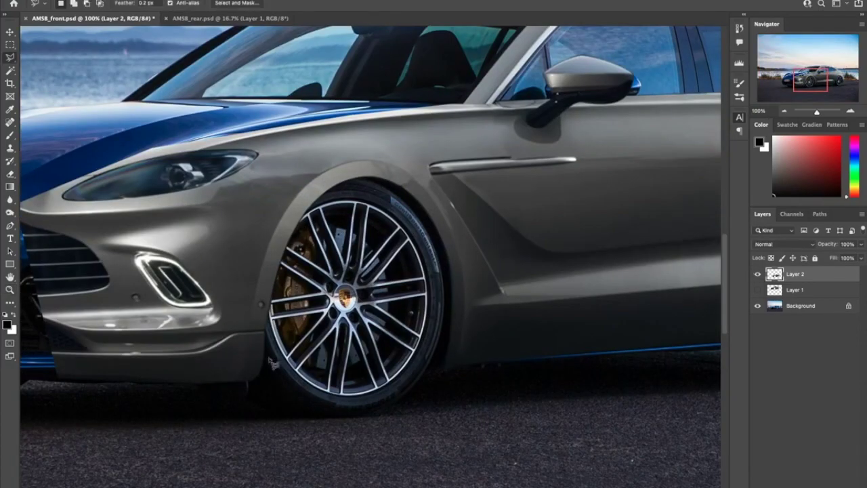
{"action": "left_click_drag", "start_coordinate": [464, 337], "coordinate": [460, 342]}
{"action": "key", "text": "ctrl+j"}
{"action": "left_click", "coordinate": [757, 289]}
{"action": "key", "text": "ctrl+t"}
{"action": "left_click_drag", "start_coordinate": [359, 174], "coordinate": [360, 155]}
{"action": "key", "text": "Return"}
{"action": "key", "text": "m"}
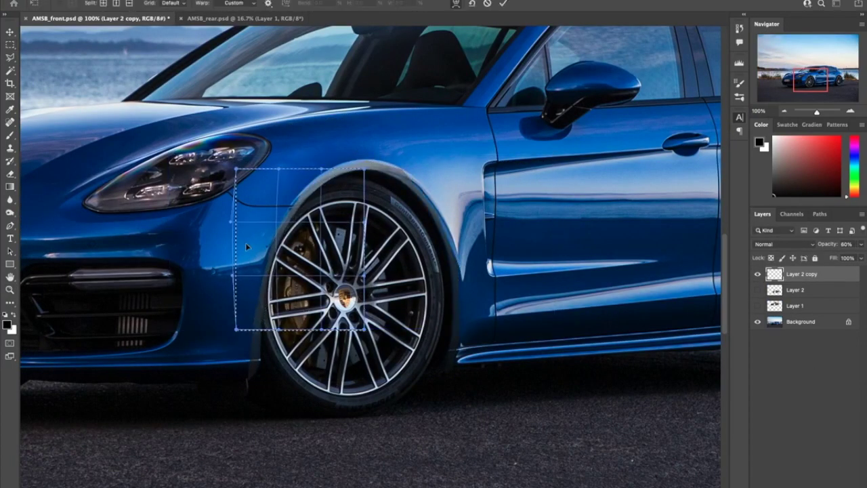
Deselect, show Layer 2 again, and merge the warped front wheel arch into it.
{"action": "key", "text": "ctrl+d"}
{"action": "left_click", "coordinate": [758, 289]}
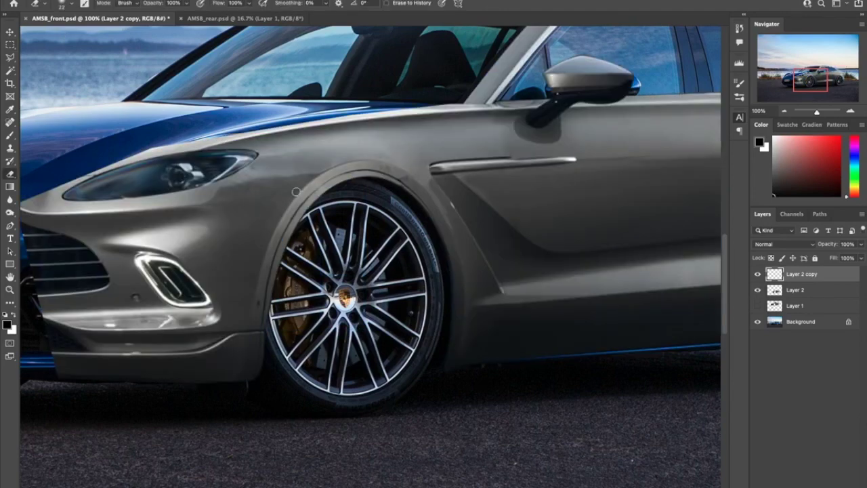
{"action": "key", "text": "alt+bracketleft"}
{"action": "key", "text": "ctrl+minus"}
{"action": "key", "text": "ctrl+minus"}
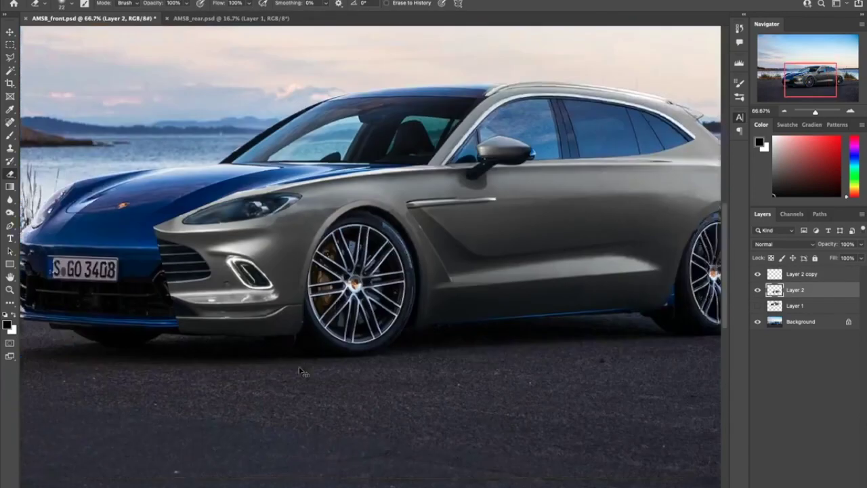
{"action": "key", "text": "ctrl+e"}
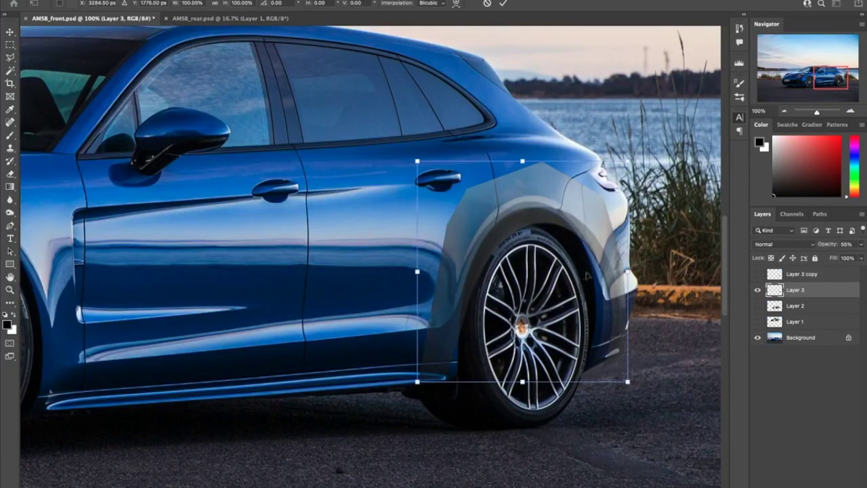
Transform the semi-transparent rear wheel arch pieces to follow the blue car's rear arch.
{"action": "left_click_drag", "start_coordinate": [440, 339], "coordinate": [456, 375]}
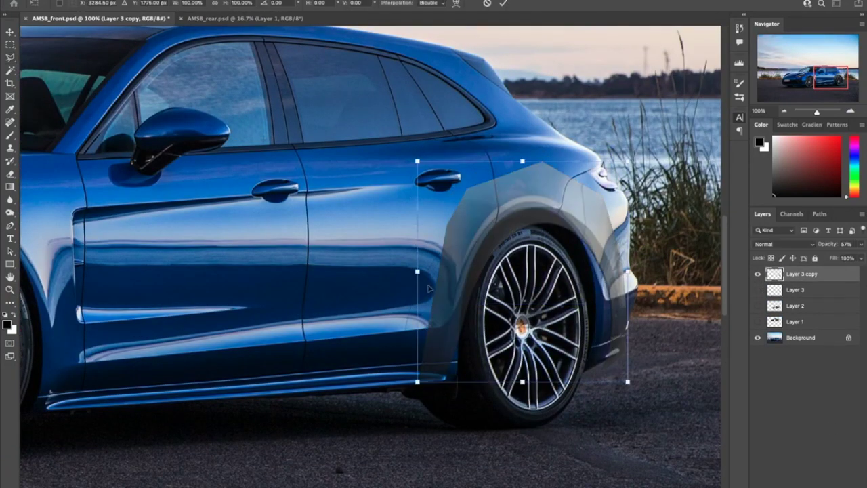
{"action": "left_click_drag", "start_coordinate": [488, 244], "coordinate": [467, 231]}
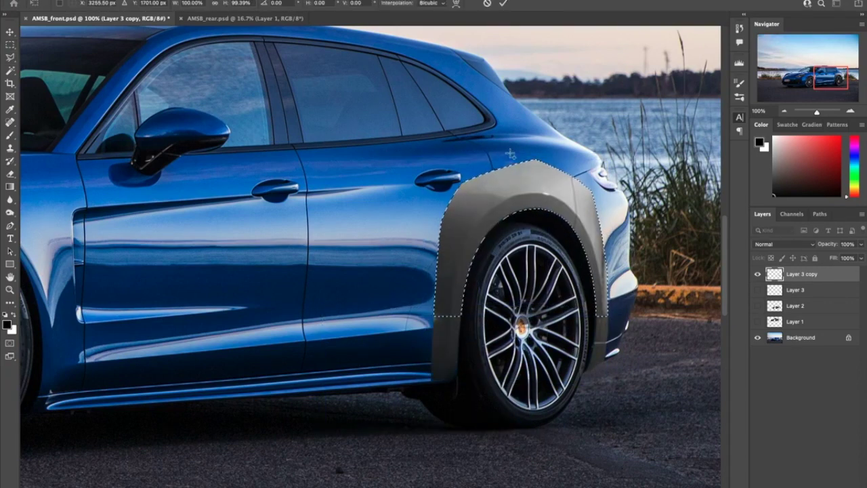
{"action": "key", "text": "Return"}
Merge the two rear wheel arch layers and show Layer 2 again.
{"action": "left_click", "coordinate": [758, 289]}
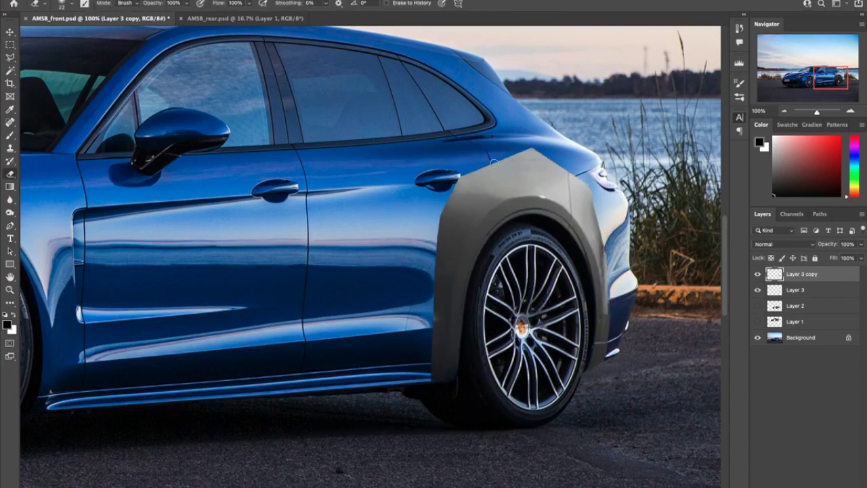
{"action": "key", "text": "alt+bracketleft"}
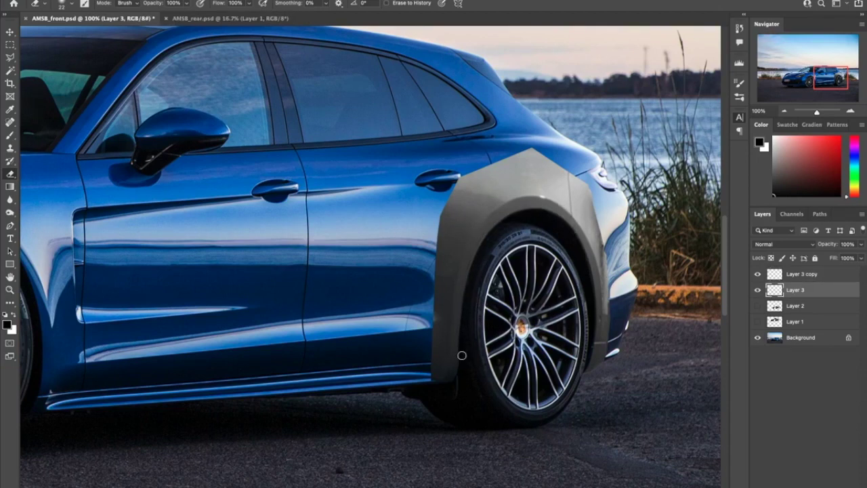
{"action": "key", "text": "ctrl+e"}
{"action": "left_click", "coordinate": [757, 289]}
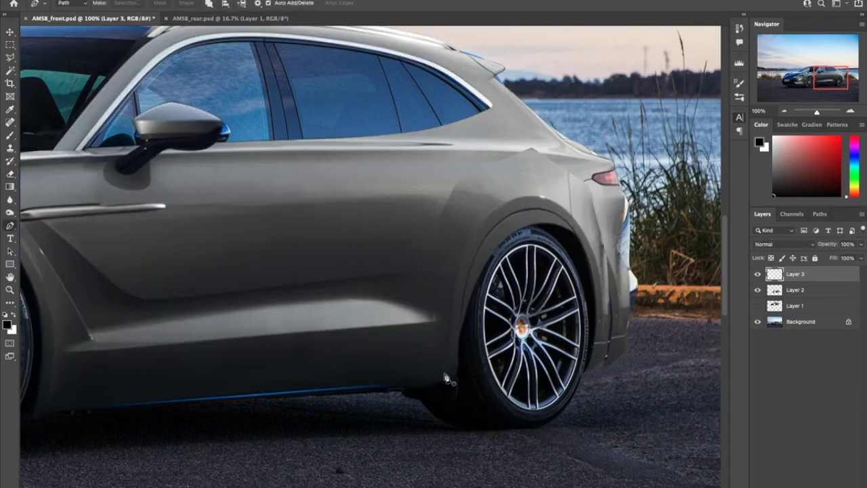
Erase the overlapping arch layer inside a path selection ahead of the rear wheel and retouch the rear panel to blend it.
{"action": "key", "text": "ctrl+Return"}
{"action": "key", "text": "e"}
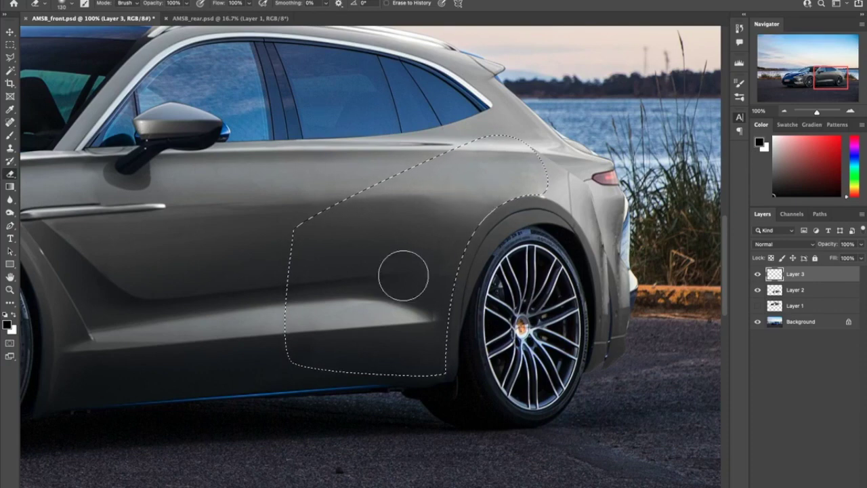
{"action": "key", "text": "s"}
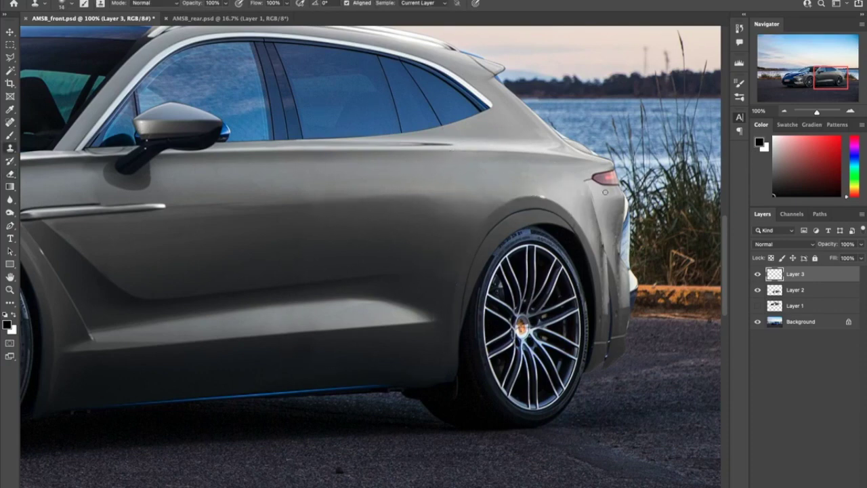
{"action": "key", "text": "alt+bracketleft"}
{"action": "key", "text": "e"}
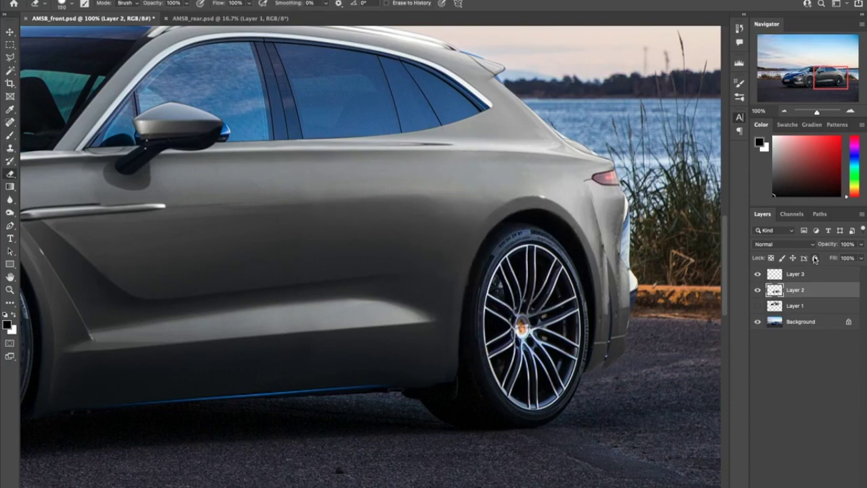
Copy the rear bumper section below the taillight to a new layer and warp it over the car's rear corner.
{"action": "left_click", "coordinate": [758, 274]}
{"action": "key", "text": "ctrl+j"}
{"action": "key", "text": "ctrl+t"}
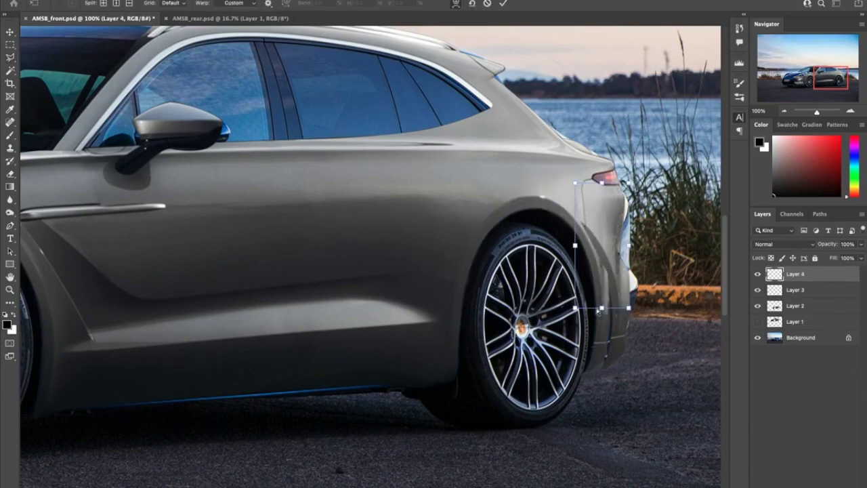
{"action": "key", "text": "Return"}
{"action": "key", "text": "e"}
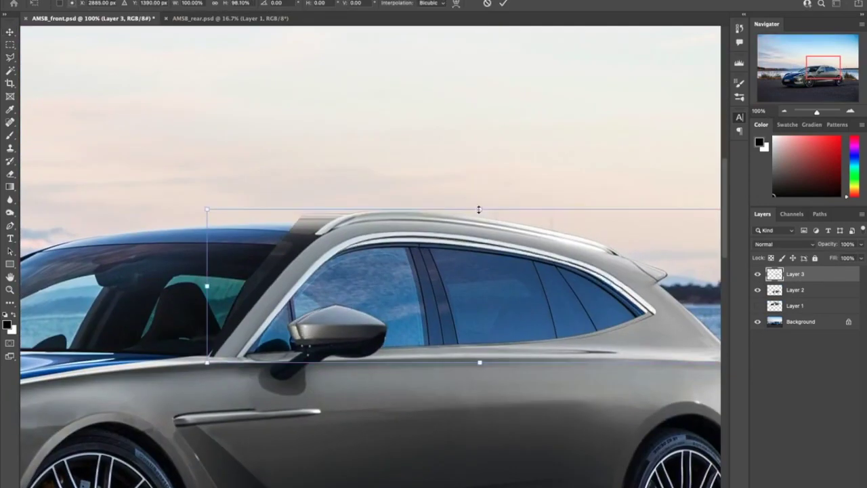
Scale the roof and window section on Layer 3 vertically and warp it to match the blue car's roofline.
{"action": "left_click_drag", "start_coordinate": [479, 205], "coordinate": [482, 218]}
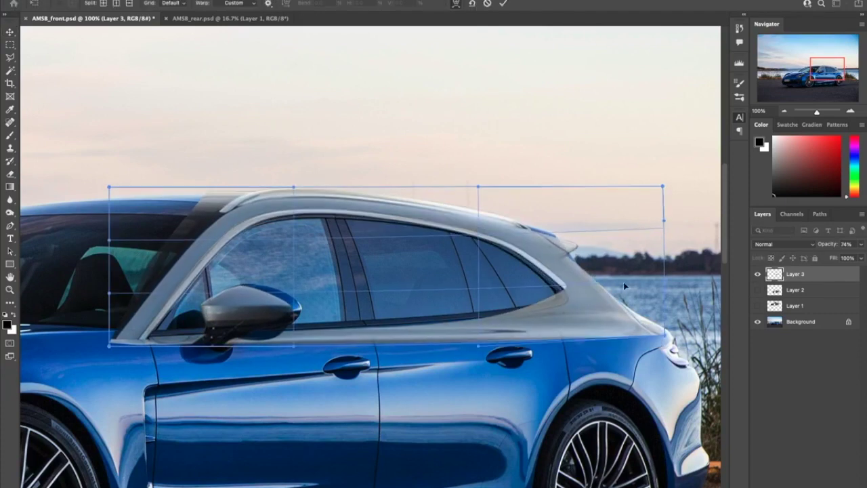
{"action": "left_click_drag", "start_coordinate": [623, 282], "coordinate": [379, 224]}
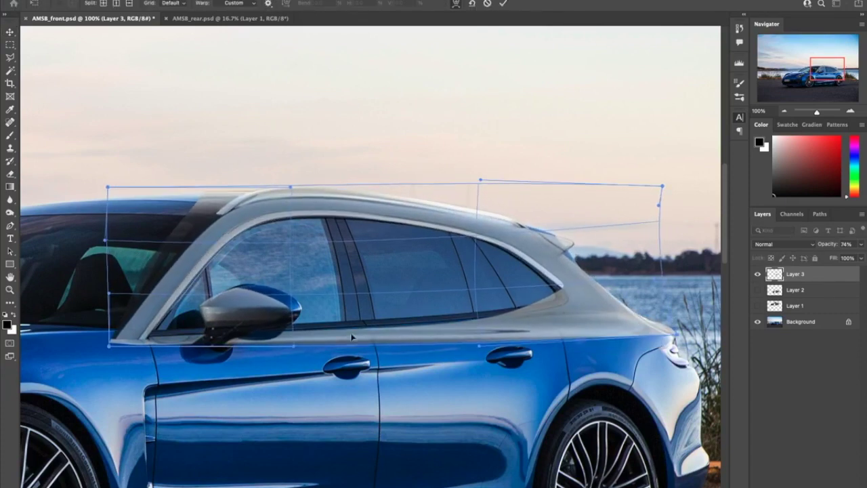
{"action": "key", "text": "Return"}
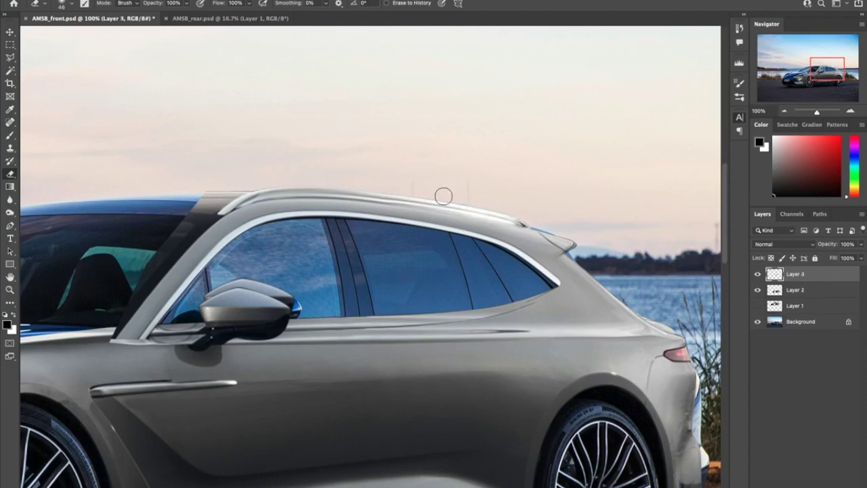
Erase the duplicated mirror from Layer 3 and transform the windshield pillar section to line up with the side window.
{"action": "left_click_drag", "start_coordinate": [509, 320], "coordinate": [203, 335]}
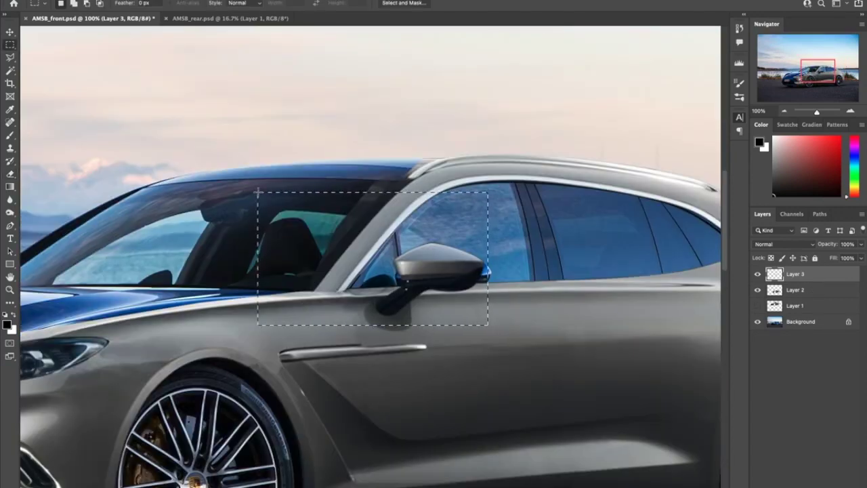
{"action": "key", "text": "ctrl+t"}
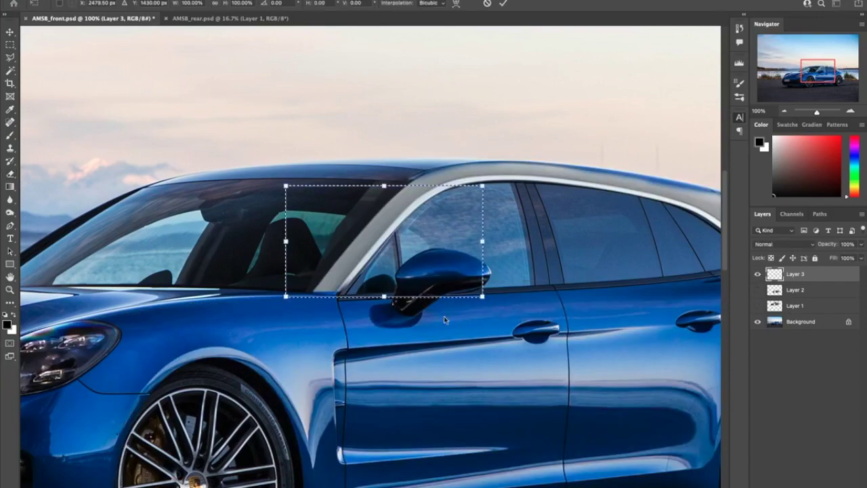
{"action": "key", "text": "Return"}
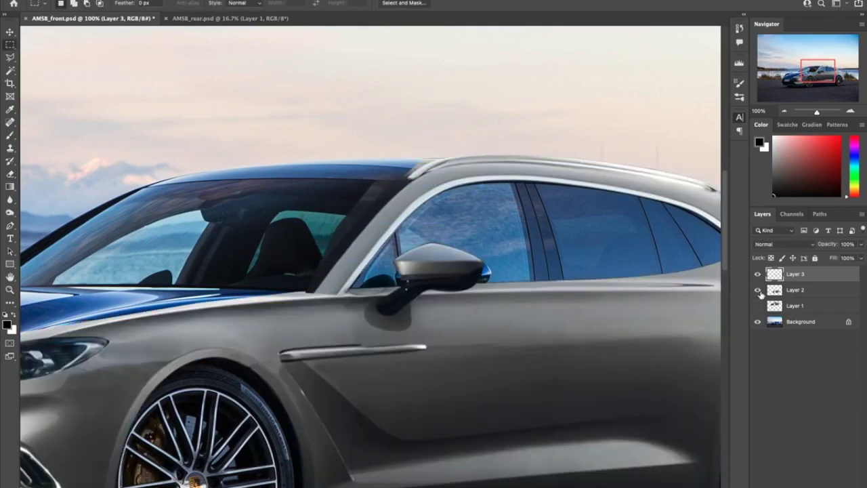
{"action": "key", "text": "Return"}
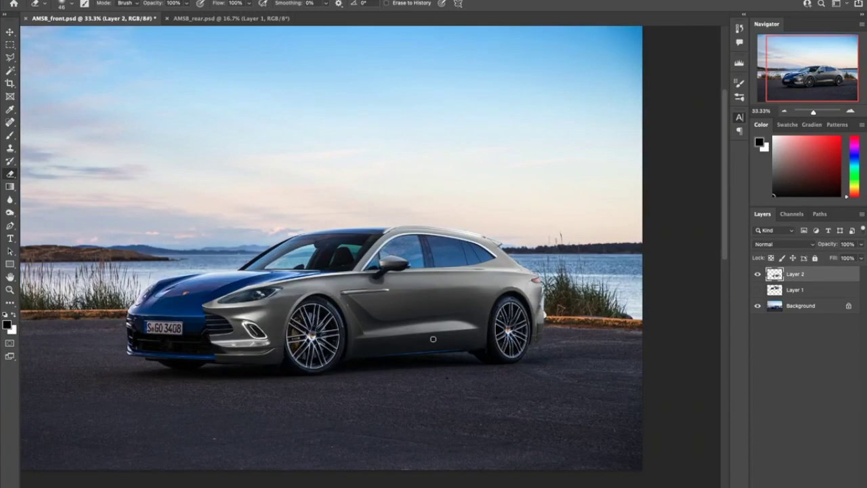
Hide the body layer and scale the semi-transparent front end on Layer 3 to about 111% wide and 115% high.
{"action": "left_click", "coordinate": [758, 290]}
{"action": "left_click", "coordinate": [757, 273]}
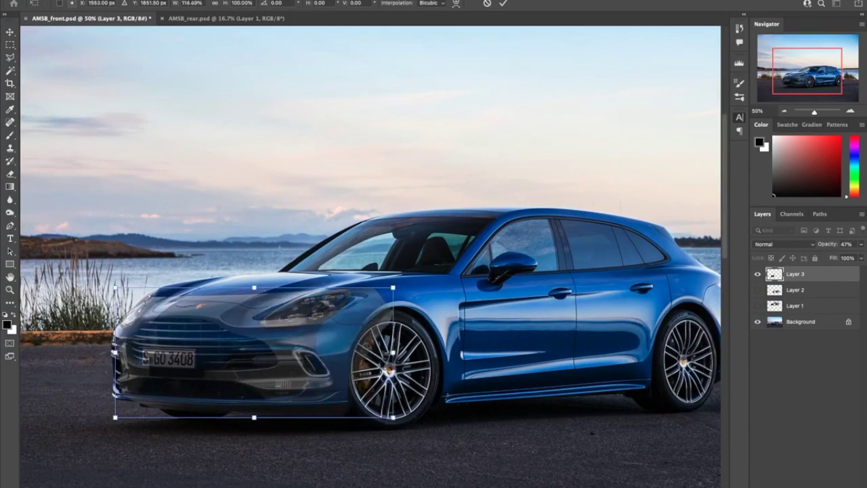
{"action": "left_click_drag", "start_coordinate": [393, 352], "coordinate": [385, 352]}
{"action": "left_click_drag", "start_coordinate": [250, 417], "coordinate": [250, 433]}
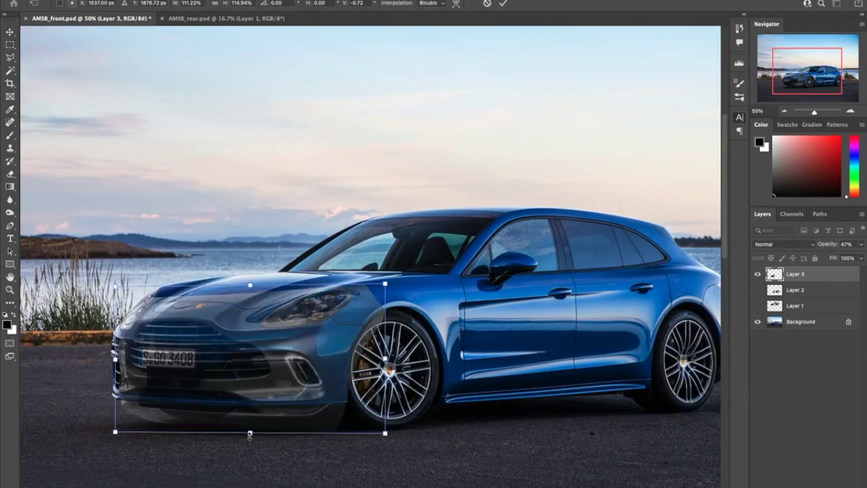
Warp the front end over the blue bumper at 50% opacity and restore the layer's full opacity.
{"action": "left_click", "coordinate": [455, 2]}
{"action": "key", "text": "0"}
{"action": "key", "text": "5"}
{"action": "left_click_drag", "start_coordinate": [203, 433], "coordinate": [200, 423]}
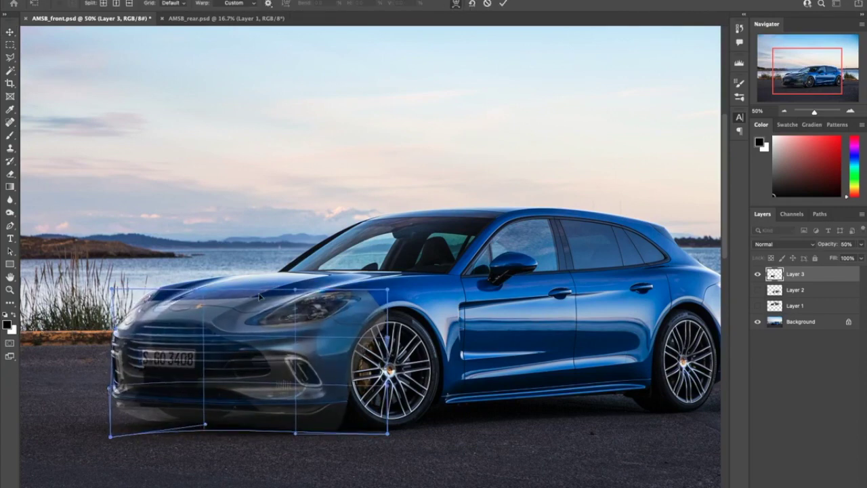
{"action": "key", "text": "Return"}
{"action": "key", "text": "0"}
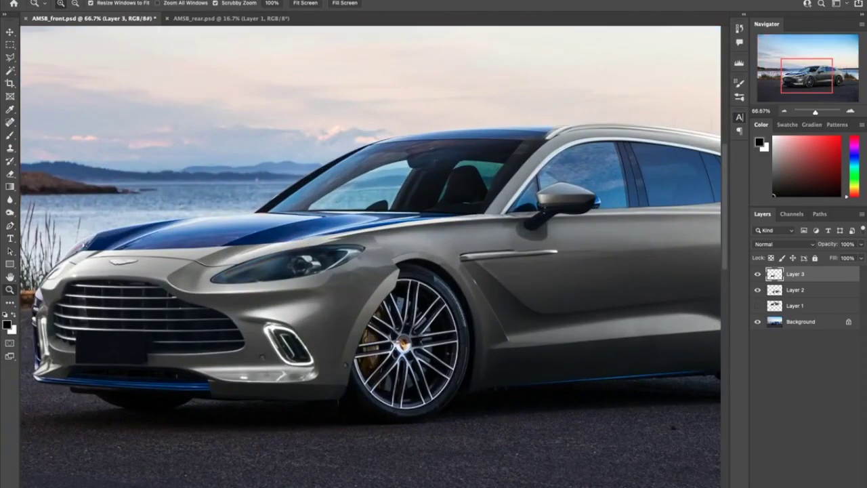
Narrow the headlight and front fender part of Layer 3 to about 98% width over the blue car.
{"action": "key", "text": "m"}
{"action": "left_click_drag", "start_coordinate": [35, 203], "coordinate": [558, 454]}
{"action": "key", "text": "ctrl+t"}
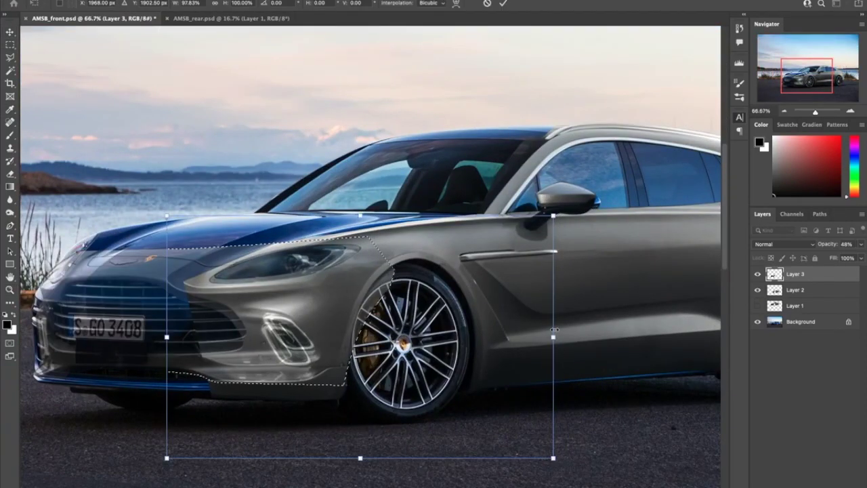
{"action": "key", "text": "Return"}
{"action": "key", "text": "ctrl+d"}
Copy the rear end of the headlight and adjoining fender to a new layer and transform it.
{"action": "key", "text": "e"}
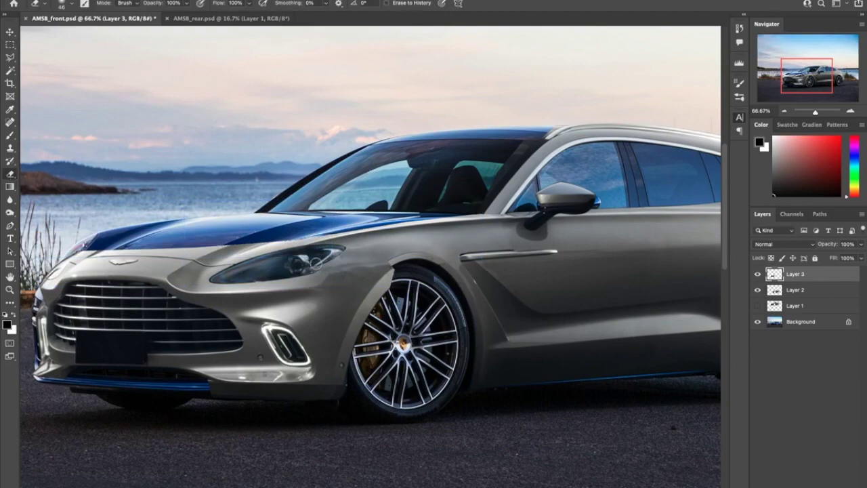
{"action": "mouse_move", "coordinate": [286, 238]}
{"action": "left_mouse_down"}
{"action": "mouse_move", "coordinate": [393, 284]}
{"action": "mouse_move", "coordinate": [287, 282]}
{"action": "left_mouse_up"}
{"action": "key", "text": "ctrl+j"}
{"action": "key", "text": "ctrl+t"}
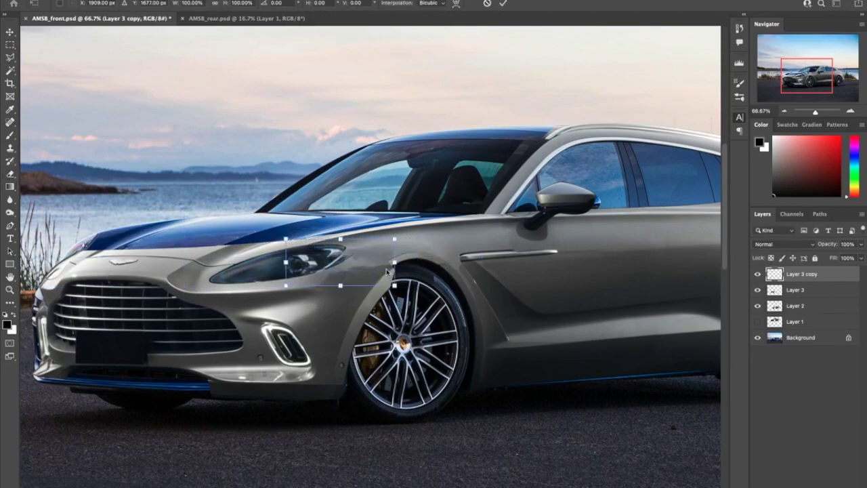
{"action": "key", "text": "Return"}
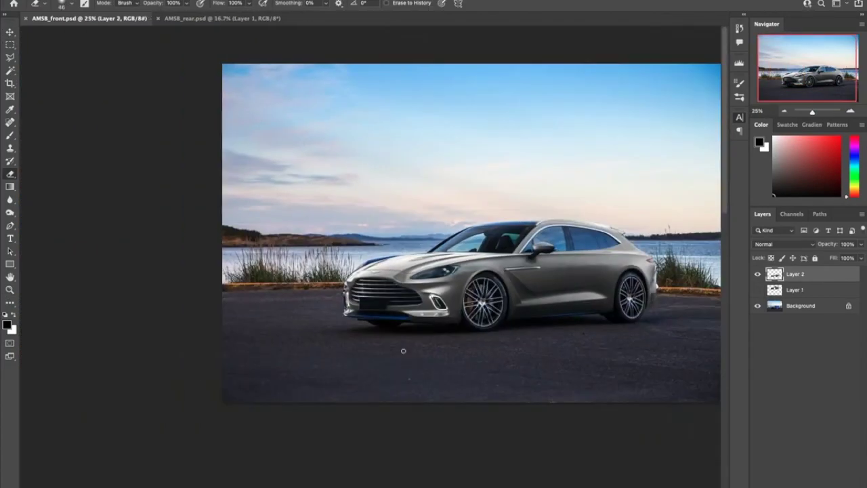
Clone the lake and shore background over the blue remnants along the hood and front bumper edge.
{"action": "key", "text": "m"}
{"action": "key", "text": "ctrl+shift+d"}
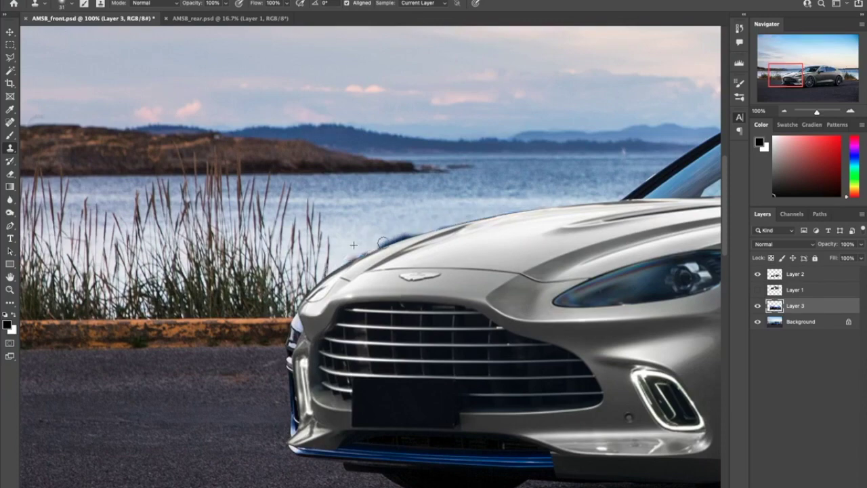
{"action": "left_click_drag", "start_coordinate": [438, 205], "coordinate": [294, 277]}
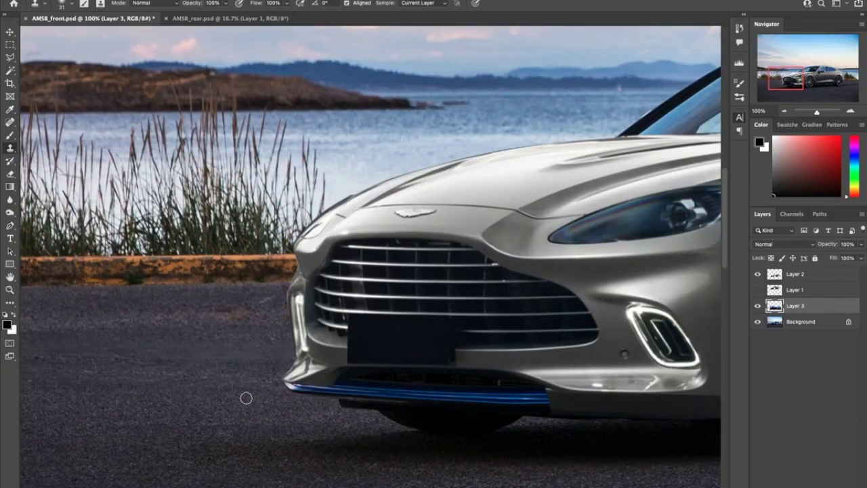
{"action": "key", "text": "ctrl+minus"}
{"action": "key", "text": "ctrl+minus"}
{"action": "key", "text": "ctrl+minus"}
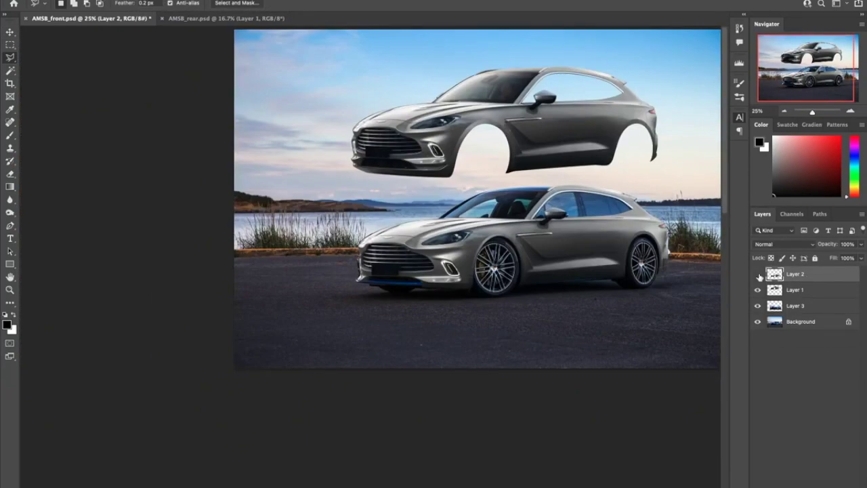
Rotate the semi-transparent roof section on Layer 4 by about 1°, warp it to the blue roofline and restore full opacity.
{"action": "left_click", "coordinate": [9, 226]}
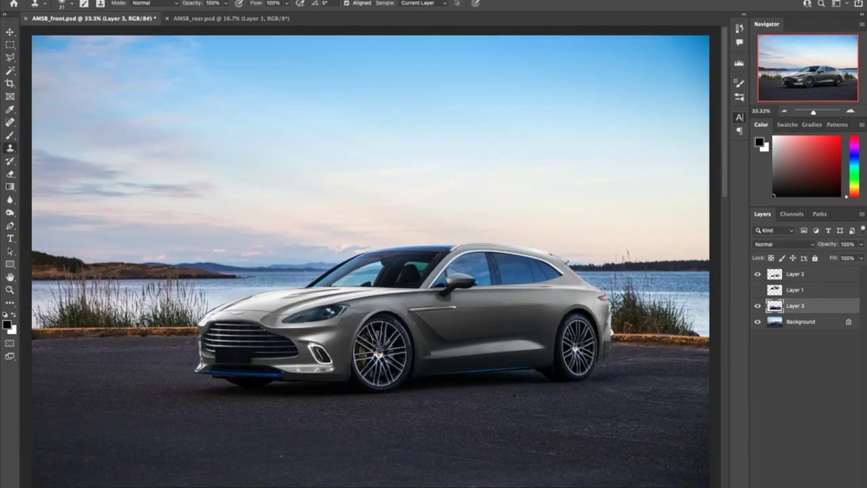
{"action": "key", "text": "z"}
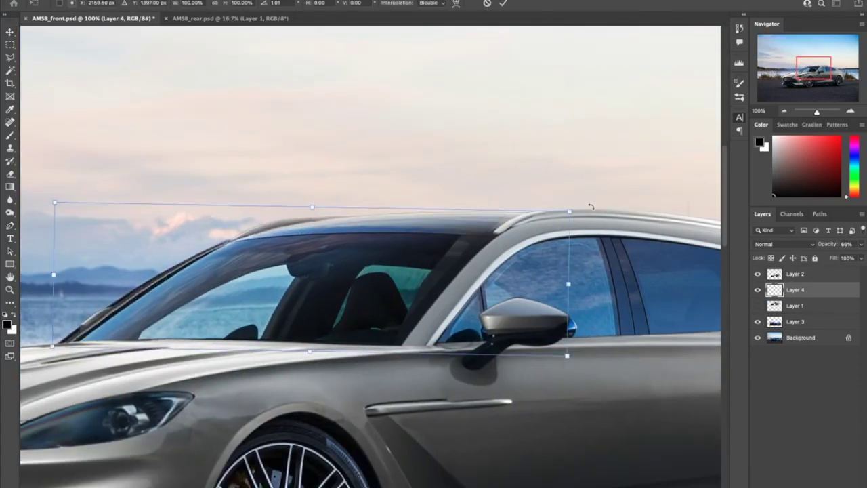
{"action": "left_click", "coordinate": [456, 3]}
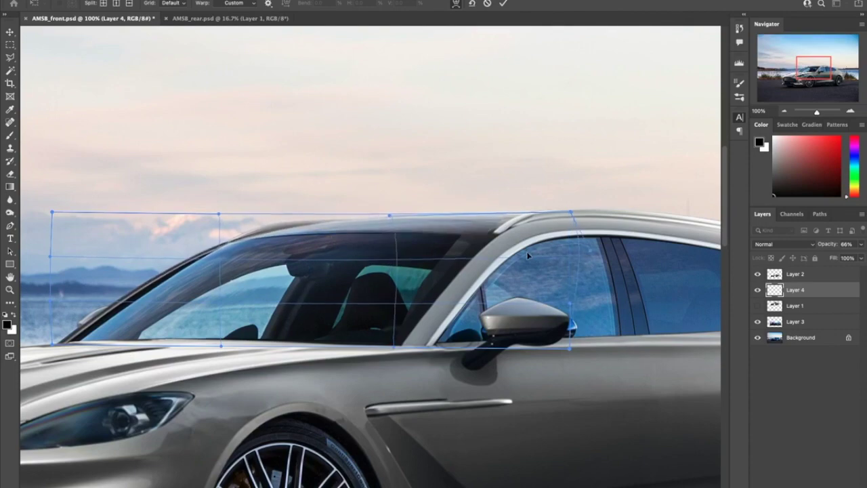
{"action": "key", "text": "Return"}
{"action": "key", "text": "0"}
Clean the roof edge above the windshield with the Clone Stamp inside a selection and copy the side window area of Layer 3 to a new layer.
{"action": "left_click_drag", "start_coordinate": [629, 294], "coordinate": [387, 213]}
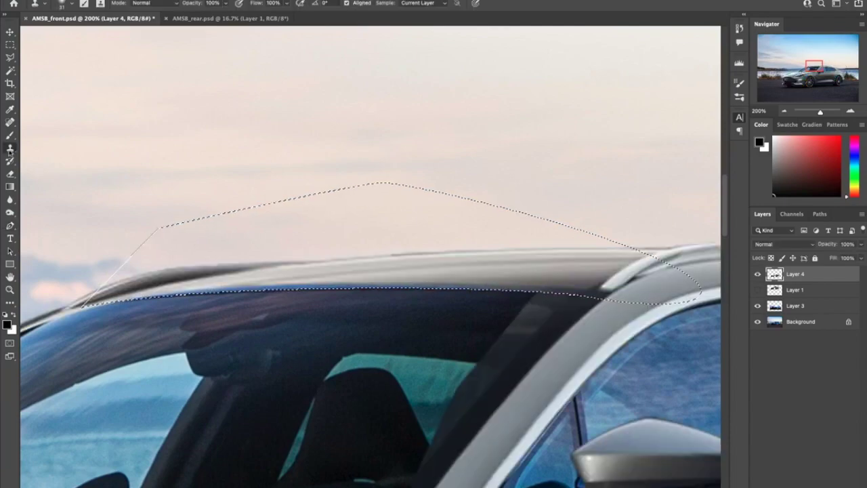
{"action": "key", "text": "s"}
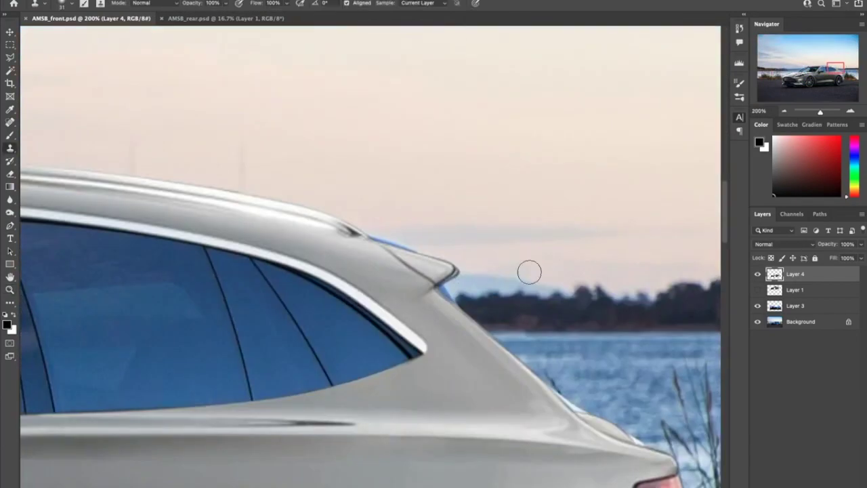
{"action": "key", "text": "l"}
{"action": "left_click", "coordinate": [797, 306]}
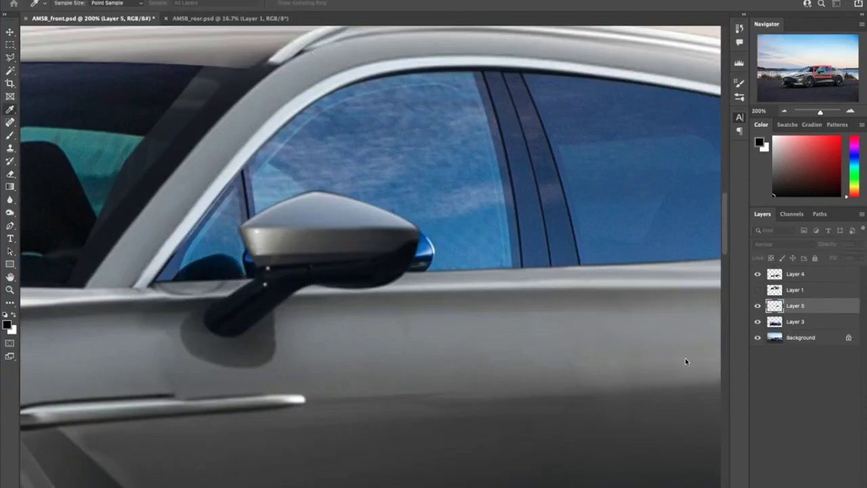
{"action": "key", "text": "s"}
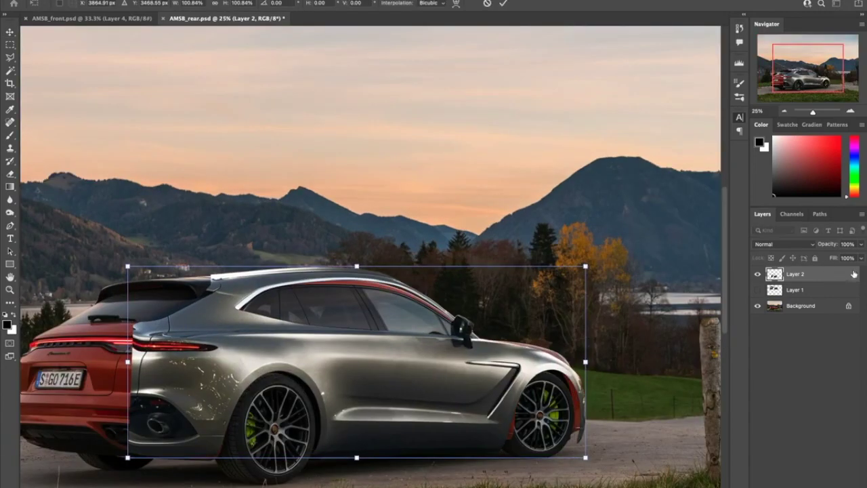
Set Layer 2 to 45% opacity and stretch the grey body section vertically over the red car.
{"action": "key", "text": "4"}
{"action": "key", "text": "5"}
{"action": "left_click_drag", "start_coordinate": [361, 271], "coordinate": [363, 263]}
{"action": "left_click_drag", "start_coordinate": [361, 458], "coordinate": [378, 468]}
{"action": "key", "text": "Return"}
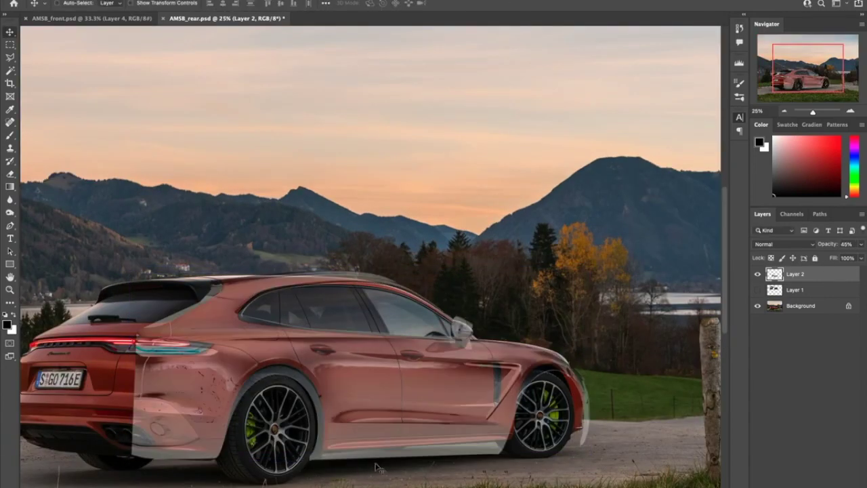
Select the front fender end of Layer 2, transform it to fit the red car's front wheel and restore full opacity.
{"action": "left_click_drag", "start_coordinate": [626, 467], "coordinate": [101, 339]}
{"action": "left_click_drag", "start_coordinate": [505, 329], "coordinate": [623, 468]}
{"action": "key", "text": "ctrl+t"}
{"action": "key", "text": "Return"}
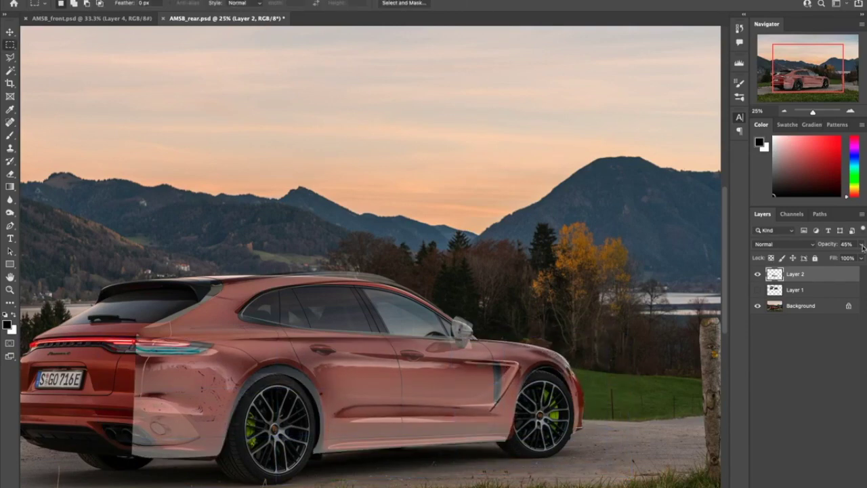
{"action": "left_click_drag", "start_coordinate": [863, 248], "coordinate": [864, 263]}
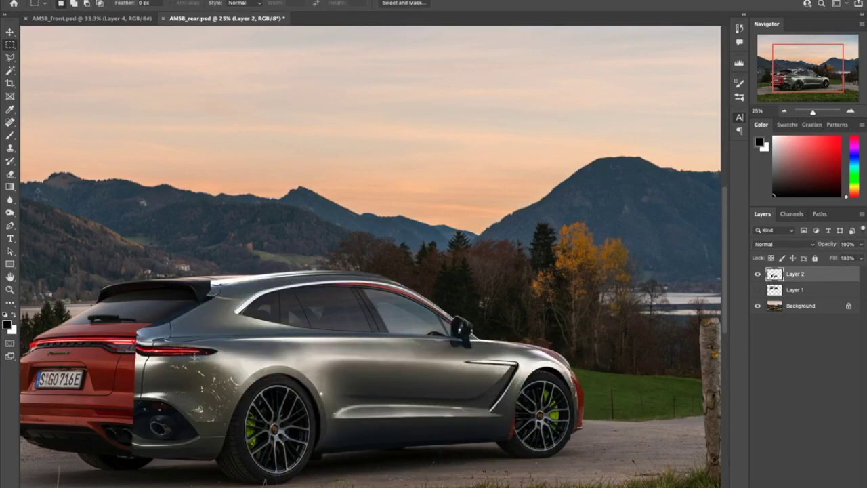
Scale the semi-transparent rear wheel arch copy to about 106% height over the red car and erase its upper edge.
{"action": "left_click", "coordinate": [758, 290]}
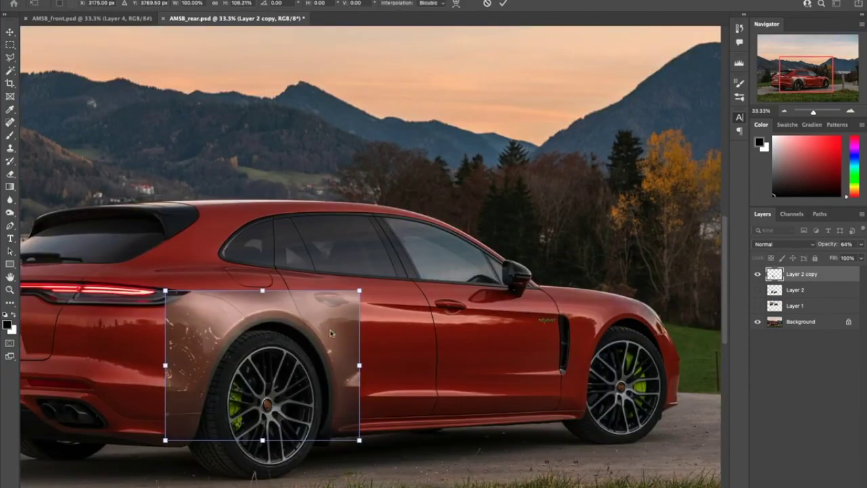
{"action": "key", "text": "Return"}
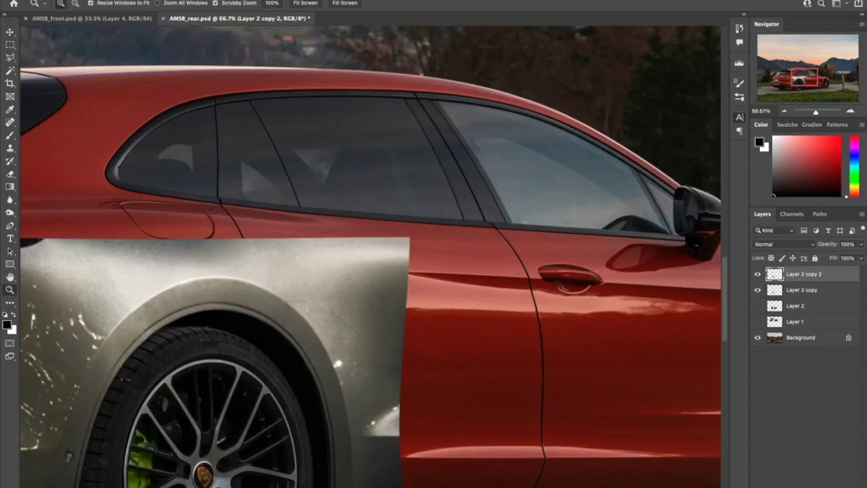
{"action": "key", "text": "e"}
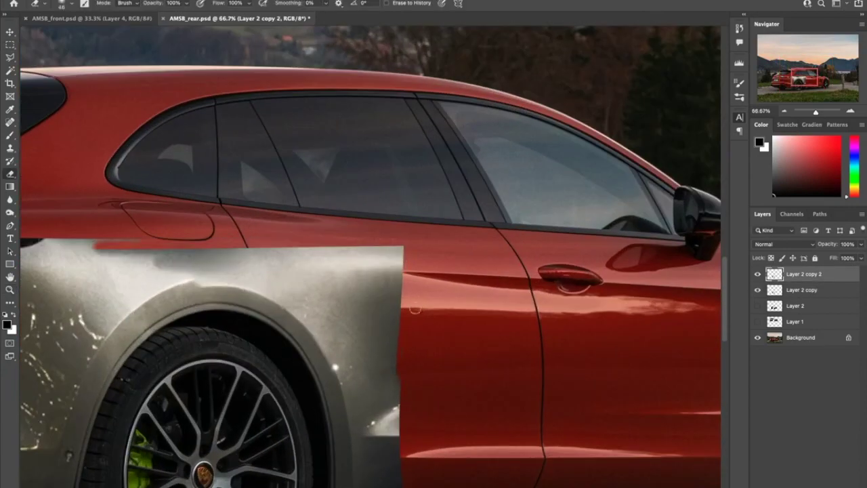
{"action": "scroll", "coordinate": [415, 309], "scroll_direction": "down", "scroll_amount": 3}
{"action": "scroll", "coordinate": [150, 177], "scroll_direction": "left", "scroll_amount": 3}
{"action": "scroll", "coordinate": [150, 177], "scroll_direction": "down", "scroll_amount": 1}
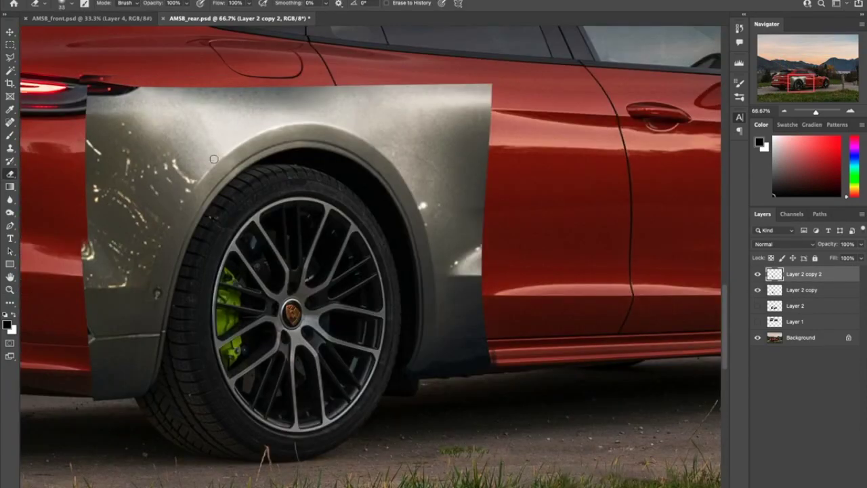
{"action": "key", "text": "alt+bracketleft"}
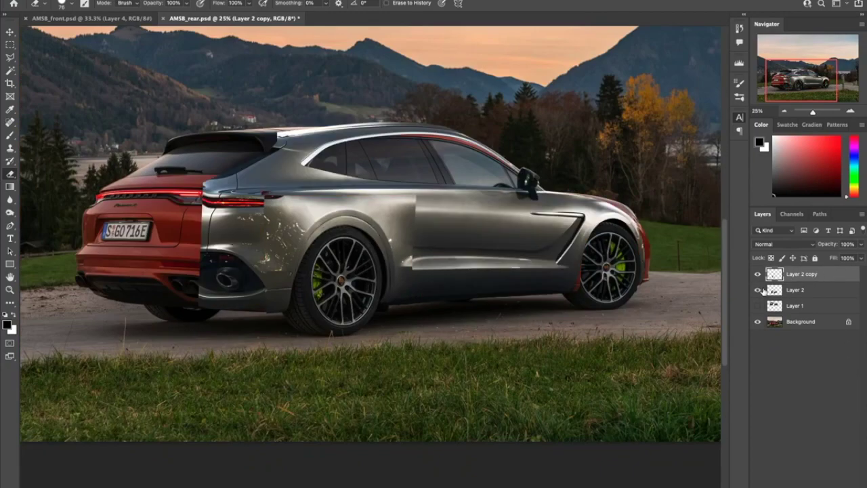
Blend the rear wheel arch copy into the door with the Eraser and clear Layer 2 from the wheel opening.
{"action": "scroll", "coordinate": [531, 200], "scroll_direction": "up", "scroll_amount": 2}
{"action": "left_click_drag", "start_coordinate": [532, 200], "coordinate": [173, 212]}
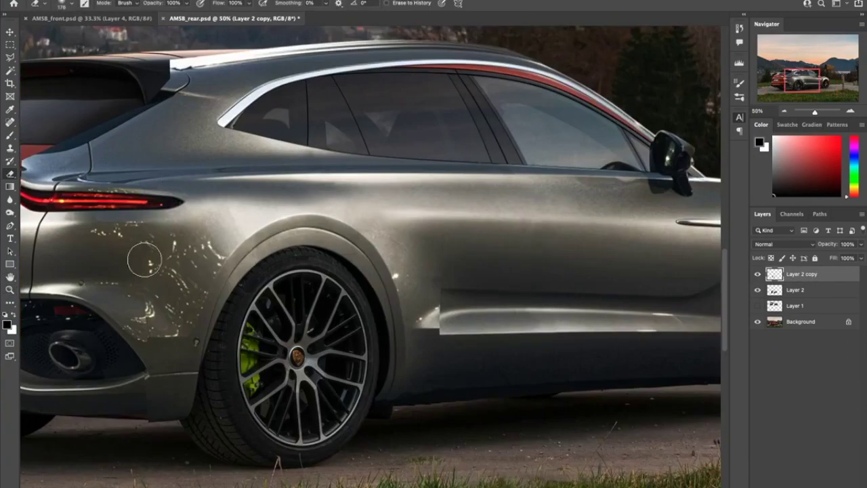
{"action": "key", "text": "alt+bracketleft"}
{"action": "left_click", "coordinate": [325, 250]}
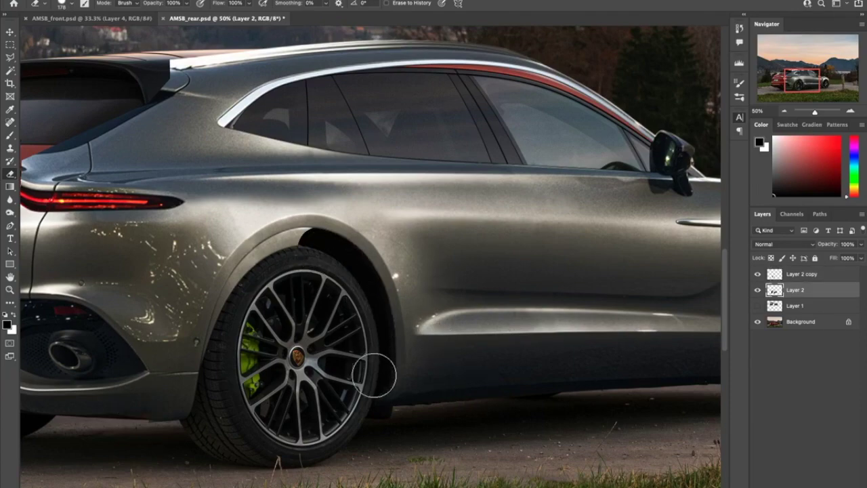
{"action": "key", "text": "ctrl+0"}
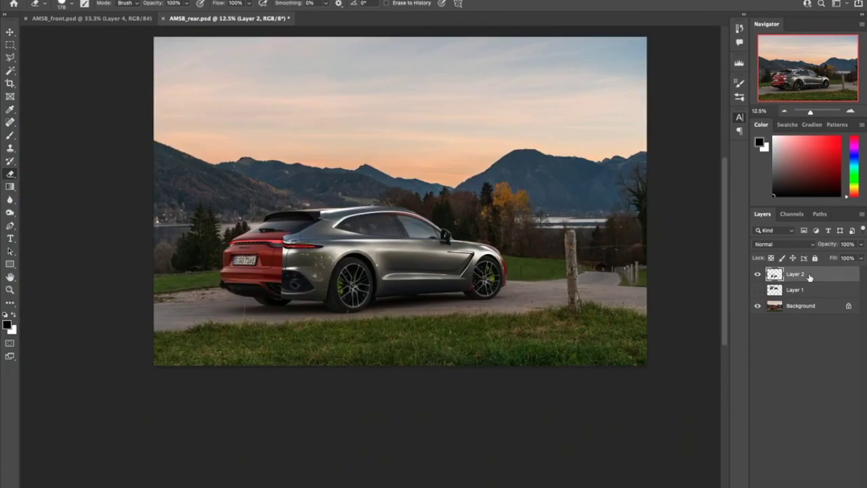
Copy the front fender from Layer 2 to a new layer, hide Layer 2 and warp the copy at 59% opacity around the front wheel.
{"action": "key", "text": "z"}
{"action": "left_click", "coordinate": [475, 277]}
{"action": "left_click", "coordinate": [758, 274]}
{"action": "left_click", "coordinate": [759, 274]}
{"action": "left_click_drag", "start_coordinate": [319, 138], "coordinate": [510, 349]}
{"action": "key", "text": "ctrl+j"}
{"action": "left_click", "coordinate": [758, 289]}
{"action": "key", "text": "ctrl+t"}
{"action": "left_click", "coordinate": [456, 3]}
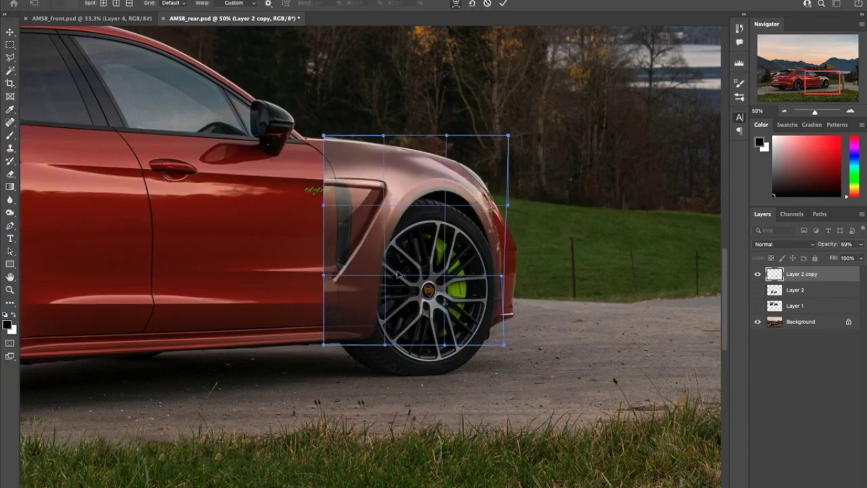
{"action": "key", "text": "Return"}
Duplicate the front fender layer and stretch the upper part of the duplicate slightly upward to match the hood line.
{"action": "key", "text": "ctrl+j"}
{"action": "key", "text": "ctrl+t"}
{"action": "key", "text": "Return"}
{"action": "left_click_drag", "start_coordinate": [261, 87], "coordinate": [664, 291]}
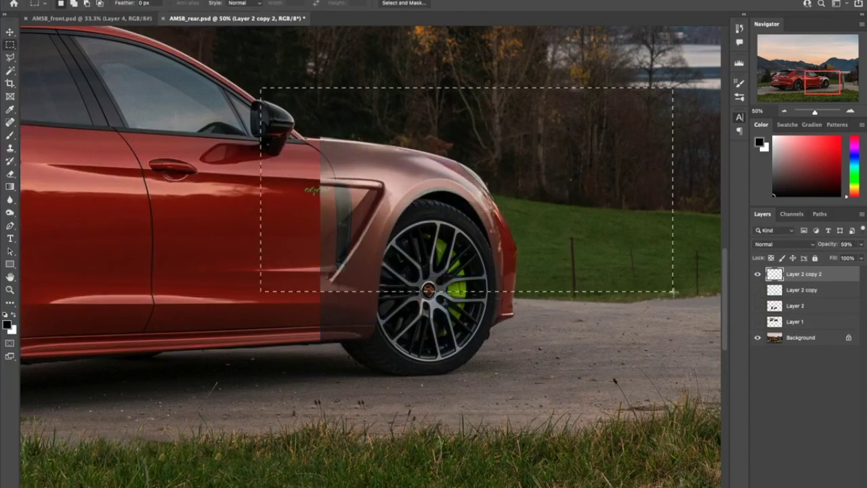
{"action": "key", "text": "ctrl+t"}
{"action": "left_click_drag", "start_coordinate": [469, 87], "coordinate": [470, 80]}
{"action": "key", "text": "Return"}
{"action": "key", "text": "ctrl+d"}
{"action": "key", "text": "ctrl+t"}
{"action": "key", "text": "Return"}
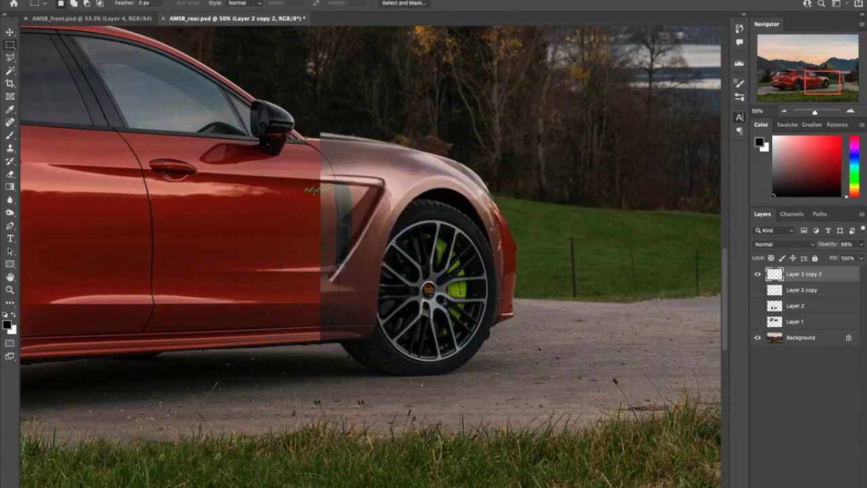
Restore the fender duplicate to full opacity, clean up the fender copies with the Eraser and keep only Layer 2 copy.
{"action": "key", "text": "0"}
{"action": "left_click_drag", "start_coordinate": [251, 82], "coordinate": [290, 368]}
{"action": "key", "text": "ctrl+1"}
{"action": "key", "text": "e"}
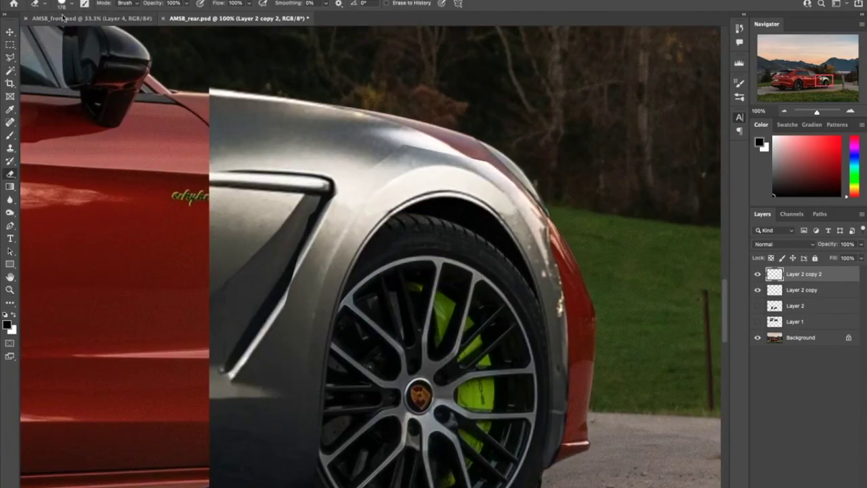
{"action": "scroll", "coordinate": [325, 330], "scroll_direction": "down", "scroll_amount": 3}
{"action": "scroll", "coordinate": [325, 329], "scroll_direction": "left", "scroll_amount": 1}
{"action": "key", "text": "alt+bracketleft"}
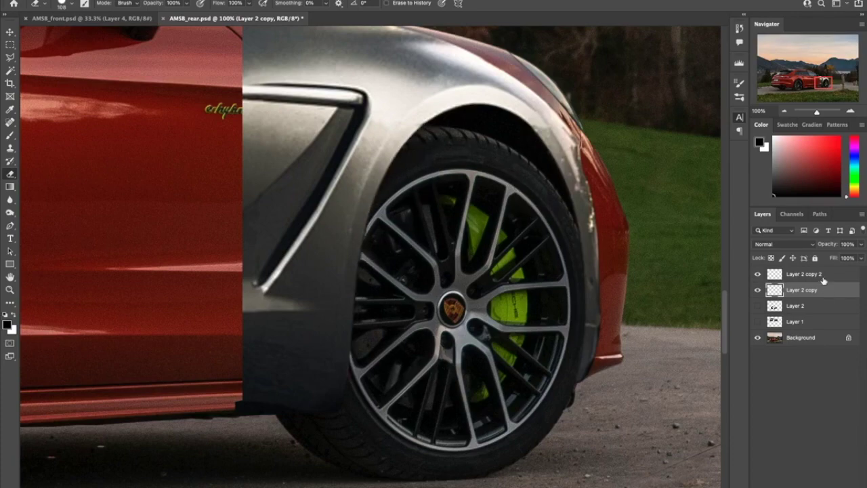
{"action": "left_click", "coordinate": [824, 274]}
{"action": "key", "text": "Delete"}
Show Layer 2, remove the upper hood strip from Layer 2 copy, blend the fender seam and merge the copy into Layer 2.
{"action": "key", "text": "ctrl+0"}
{"action": "left_click", "coordinate": [757, 305]}
{"action": "key", "text": "ctrl+plus"}
{"action": "key", "text": "ctrl+plus"}
{"action": "key", "text": "m"}
{"action": "left_click_drag", "start_coordinate": [292, 145], "coordinate": [517, 202]}
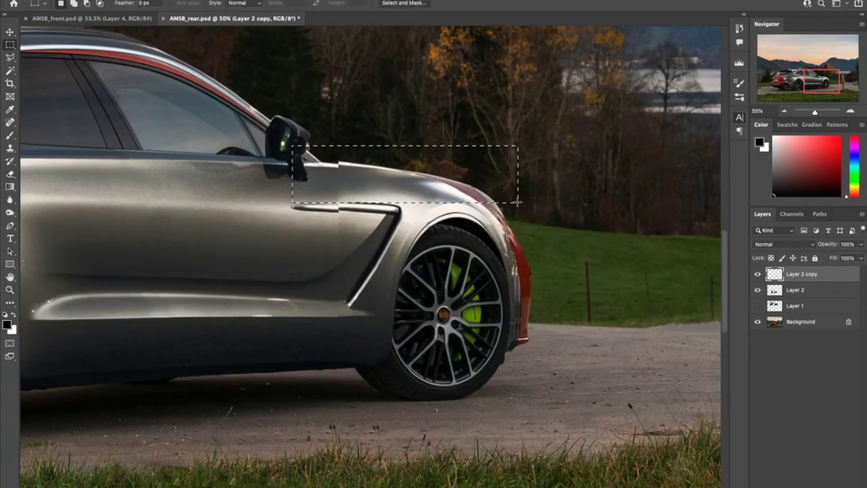
{"action": "key", "text": "Delete"}
{"action": "key", "text": "ctrl+d"}
{"action": "key", "text": "e"}
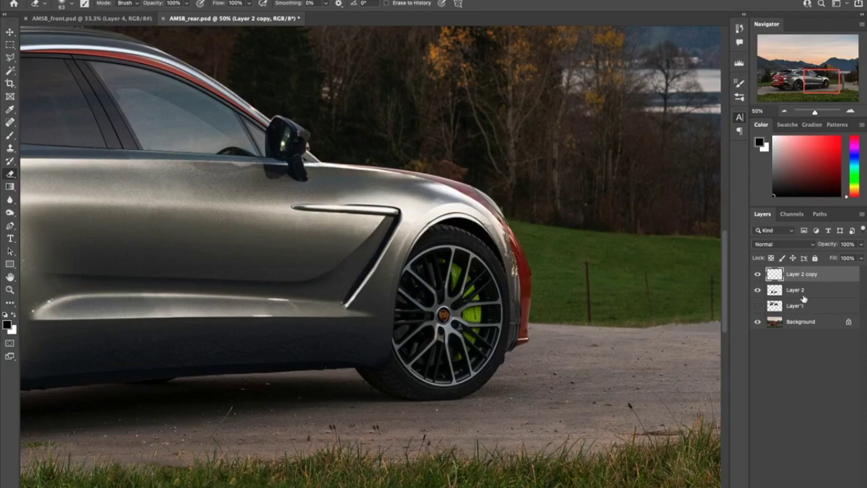
{"action": "key", "text": "ctrl+e"}
{"action": "key", "text": "ctrl+0"}
Scale the roof and side window section on Layer 3 to about 91% and warp it at 52% opacity over the original car's roofline.
{"action": "key", "text": "z"}
{"action": "left_click", "coordinate": [342, 294]}
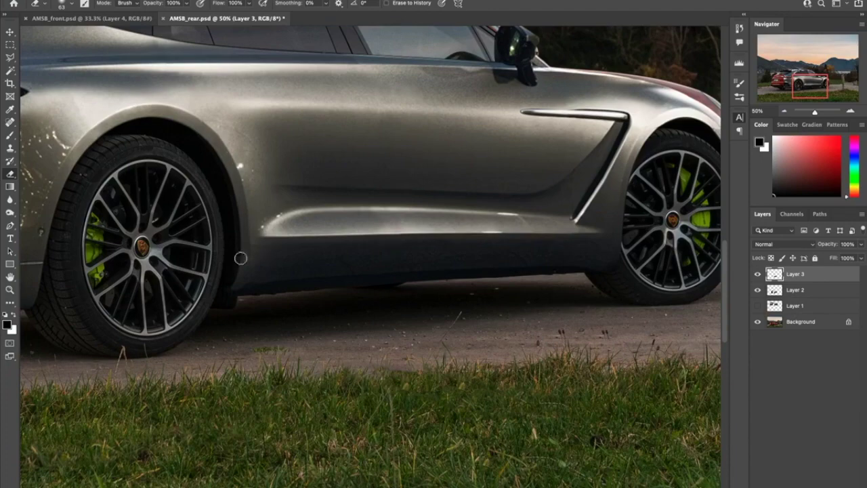
{"action": "key", "text": "ctrl+minus"}
{"action": "key", "text": "ctrl+minus"}
{"action": "key", "text": "ctrl+minus"}
{"action": "key", "text": "ctrl+minus"}
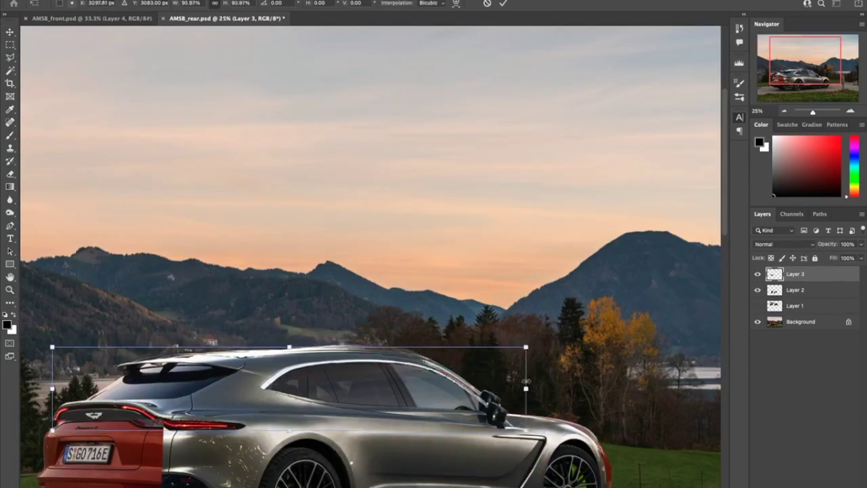
{"action": "left_click_drag", "start_coordinate": [216, 417], "coordinate": [257, 395]}
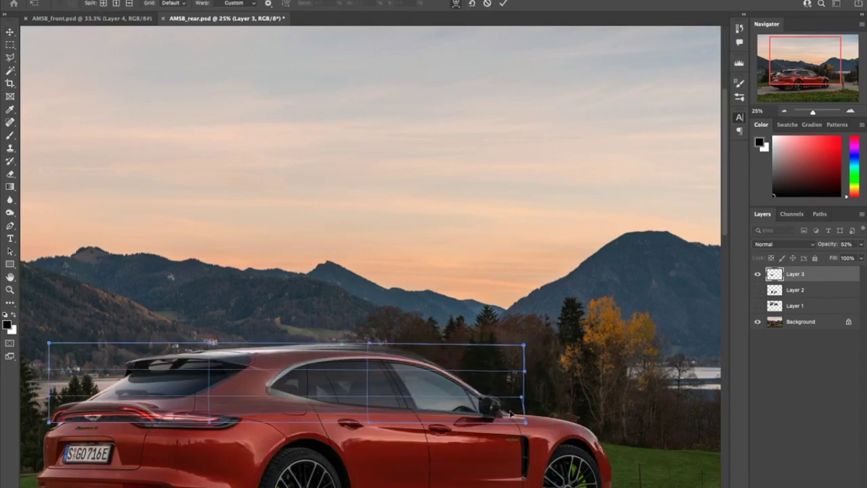
{"action": "left_click_drag", "start_coordinate": [512, 414], "coordinate": [408, 356]}
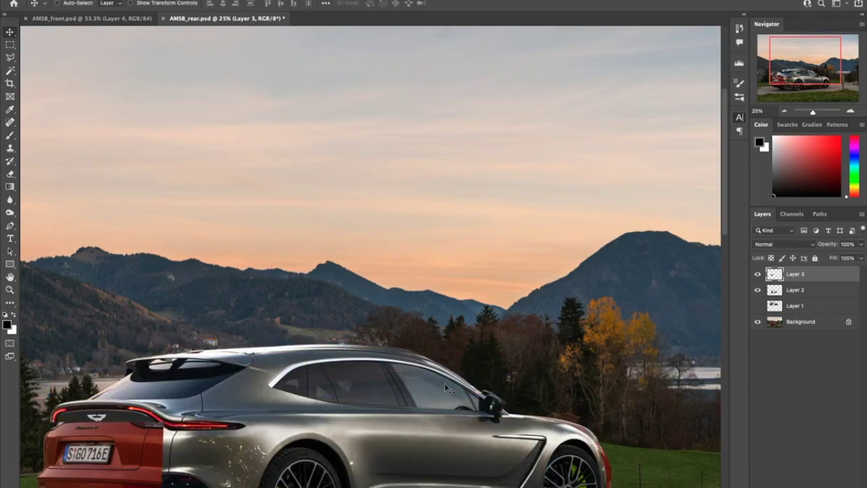
Blend the roof and side window section into the lower body with the Eraser and merge it into Layer 2.
{"action": "scroll", "coordinate": [538, 422], "scroll_direction": "up", "scroll_amount": 3}
{"action": "key", "text": "e"}
{"action": "scroll", "coordinate": [217, 368], "scroll_direction": "left", "scroll_amount": 5}
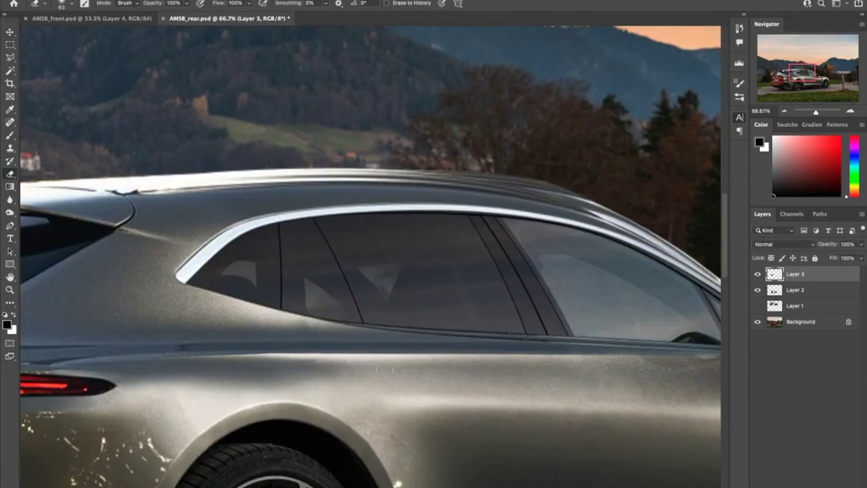
{"action": "scroll", "coordinate": [217, 368], "scroll_direction": "down", "scroll_amount": 3}
{"action": "scroll", "coordinate": [271, 305], "scroll_direction": "up", "scroll_amount": 2}
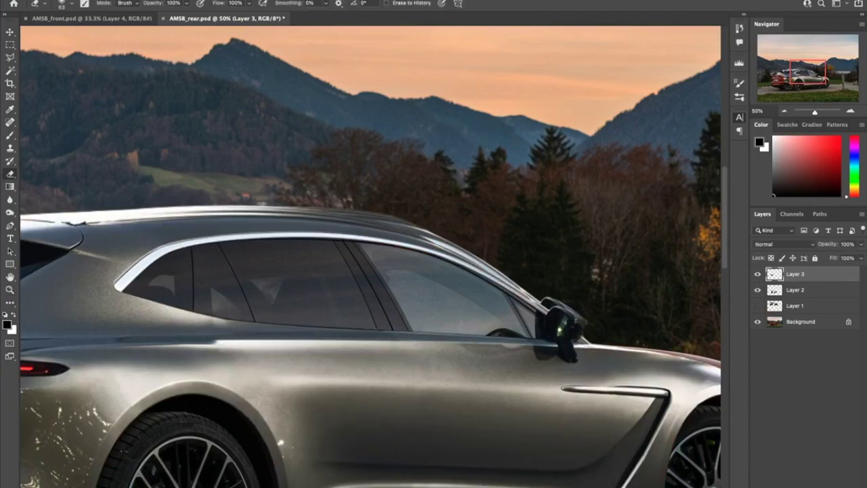
{"action": "scroll", "coordinate": [148, 355], "scroll_direction": "left", "scroll_amount": 5}
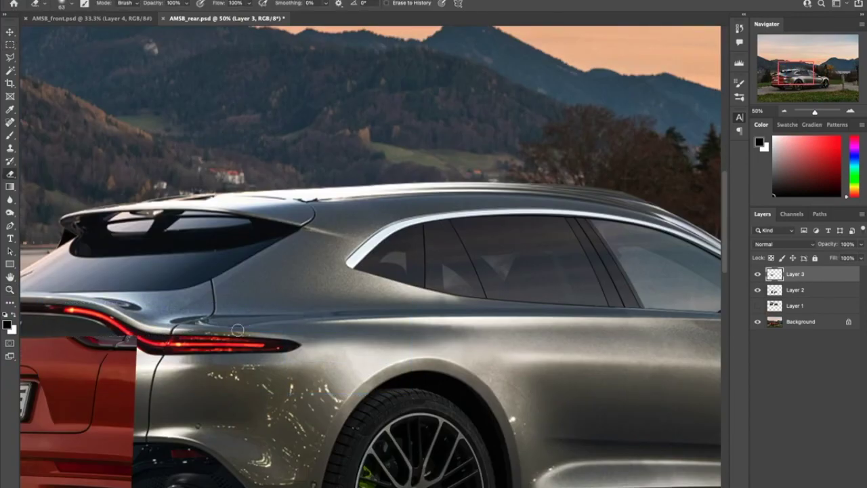
{"action": "scroll", "coordinate": [187, 331], "scroll_direction": "right", "scroll_amount": 5}
{"action": "scroll", "coordinate": [365, 254], "scroll_direction": "left", "scroll_amount": 3}
{"action": "scroll", "coordinate": [422, 205], "scroll_direction": "down", "scroll_amount": 4}
Fit the Aston Martin rear end on Layer 3 over the original tail and compress its lower bumper upward.
{"action": "key", "text": "Delete"}
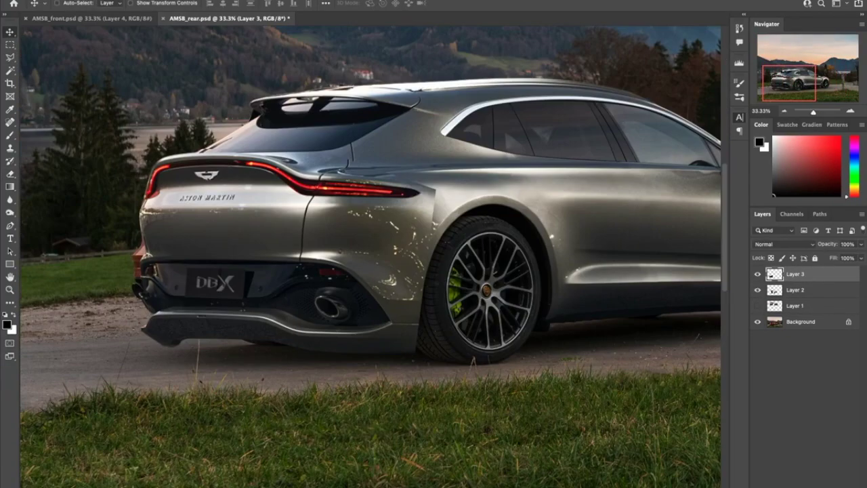
{"action": "key", "text": "m"}
{"action": "left_click_drag", "start_coordinate": [103, 251], "coordinate": [538, 339]}
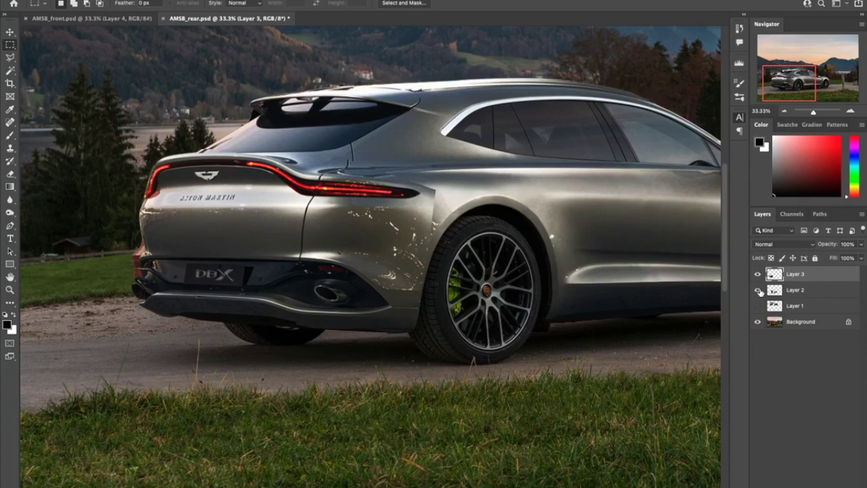
Adjust the tailgate on a copy of Layer 3, erase the seam before the rear wheel and merge the rear end into Layer 2.
{"action": "key", "text": "e"}
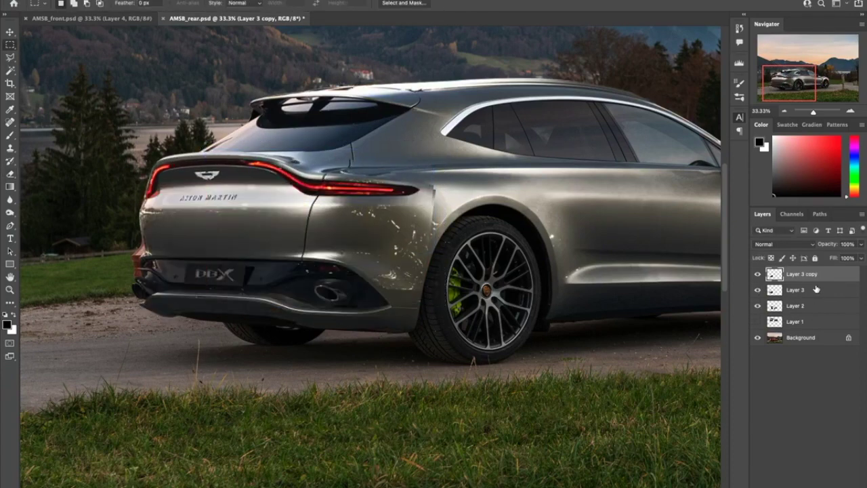
{"action": "key", "text": "e"}
{"action": "key", "text": "ctrl+e"}
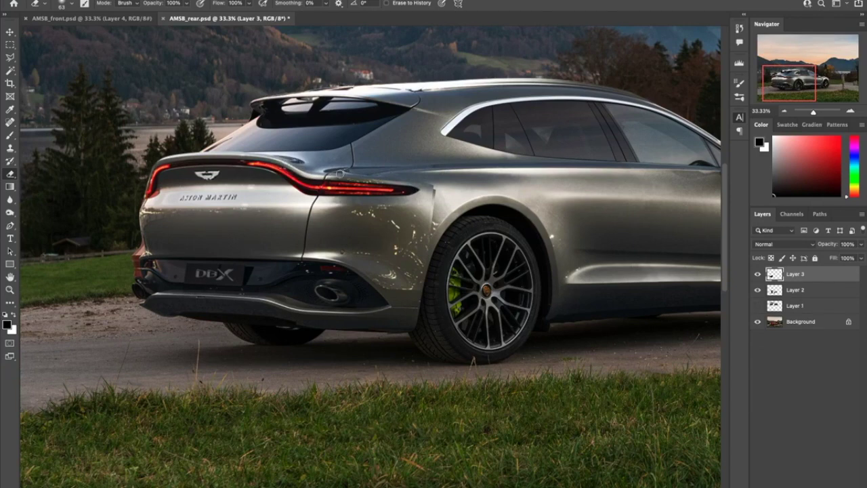
{"action": "key", "text": "m"}
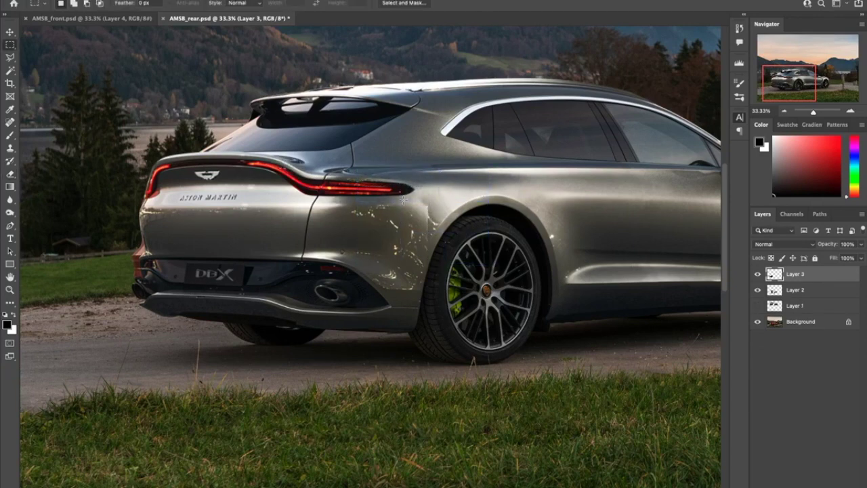
{"action": "key", "text": "e"}
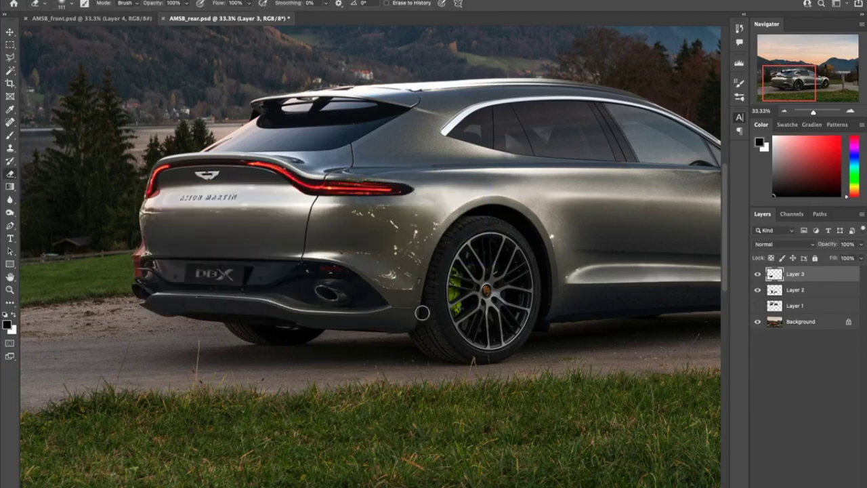
{"action": "key", "text": "ctrl+e"}
Lasso the tailgate's upper left part from the roof edge to the tail light on Layer 2 and copy it to a new layer.
{"action": "key", "text": "ctrl+0"}
{"action": "left_click", "coordinate": [757, 275]}
{"action": "left_click", "coordinate": [757, 274]}
{"action": "left_click", "coordinate": [758, 273]}
{"action": "left_click", "coordinate": [758, 273]}
{"action": "key", "text": "l"}
{"action": "key", "text": "ctrl+plus"}
{"action": "key", "text": "ctrl+plus"}
{"action": "left_click", "coordinate": [227, 240]}
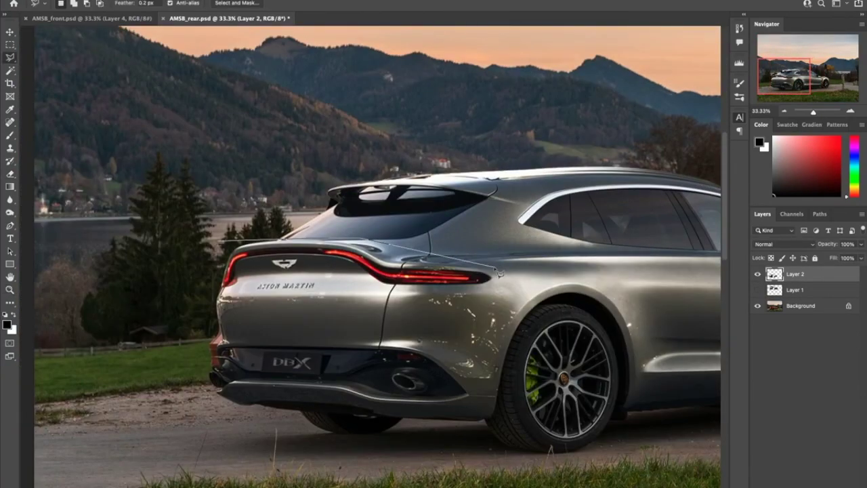
{"action": "double_click", "coordinate": [513, 265]}
{"action": "key", "text": "ctrl+j"}
Hide Layer 2 and transform the tailgate copy at 53% opacity to match the original car's tail outline.
{"action": "left_click", "coordinate": [757, 290]}
{"action": "key", "text": "5"}
{"action": "key", "text": "3"}
{"action": "key", "text": "ctrl+t"}
{"action": "mouse_move", "coordinate": [171, 296]}
{"action": "left_mouse_down"}
{"action": "mouse_move", "coordinate": [326, 349]}
{"action": "mouse_move", "coordinate": [218, 280]}
{"action": "left_mouse_up"}
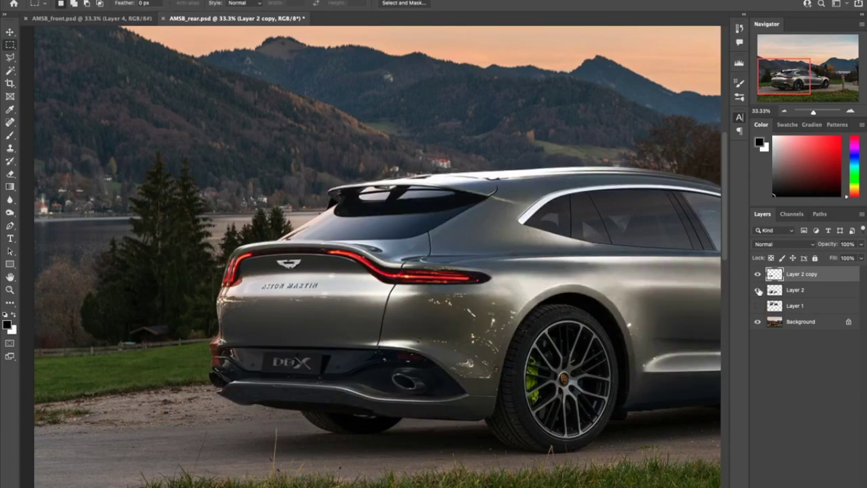
Erase the doubled tailgate and tail light edges from Layer 2 and blend Layer 2 copy into the surrounding body.
{"action": "key", "text": "ctrl+plus"}
{"action": "scroll", "coordinate": [233, 355], "scroll_direction": "down", "scroll_amount": 3}
{"action": "key", "text": "alt+["}
{"action": "key", "text": "e"}
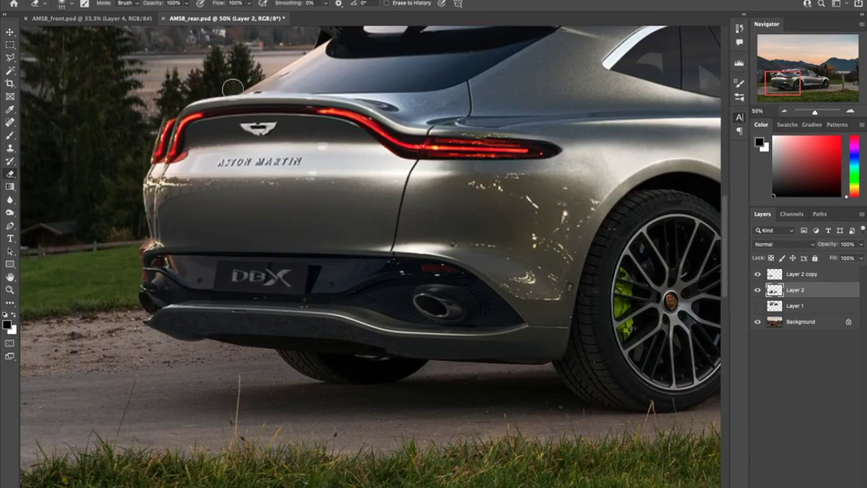
{"action": "scroll", "coordinate": [161, 220], "scroll_direction": "up", "scroll_amount": 3}
{"action": "scroll", "coordinate": [161, 220], "scroll_direction": "right", "scroll_amount": 2}
{"action": "key", "text": "l"}
{"action": "key", "text": "alt+]"}
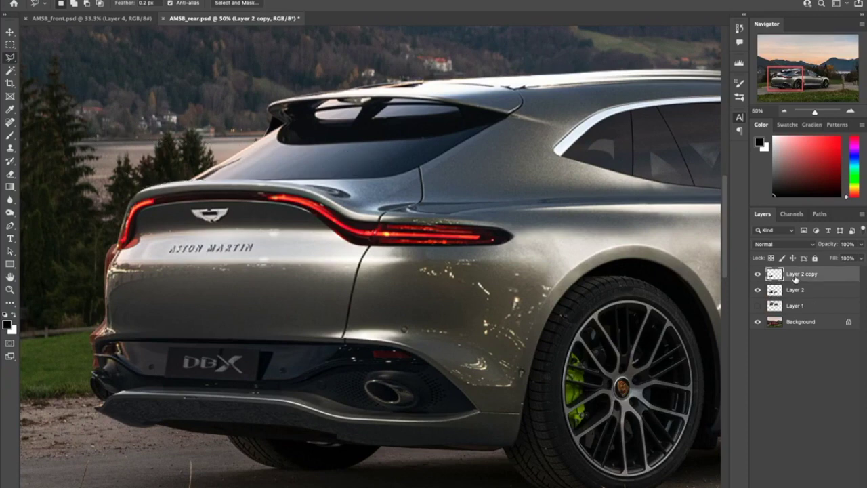
{"action": "key", "text": "e"}
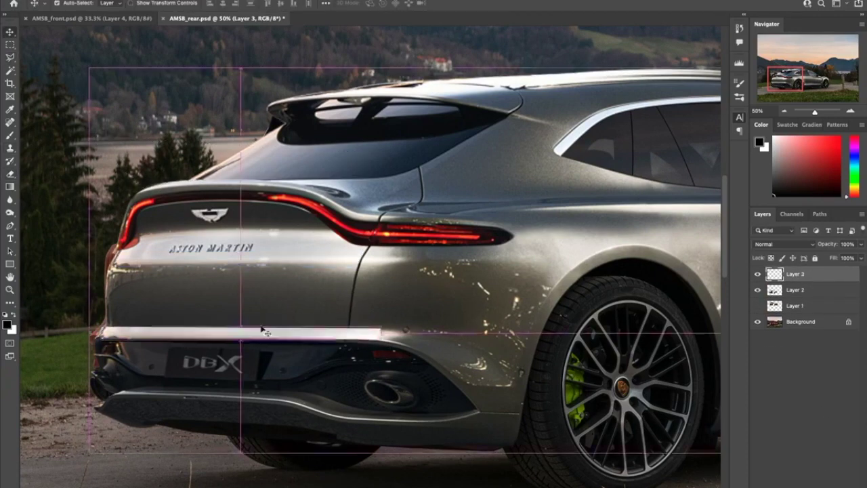
Position a bright strip above the rear bumper's black insert, trim it with the Lasso and Eraser, and merge it into Layer 2.
{"action": "key", "text": "Return"}
{"action": "key", "text": "e"}
{"action": "key", "text": "l"}
{"action": "left_click_drag", "start_coordinate": [95, 339], "coordinate": [465, 348]}
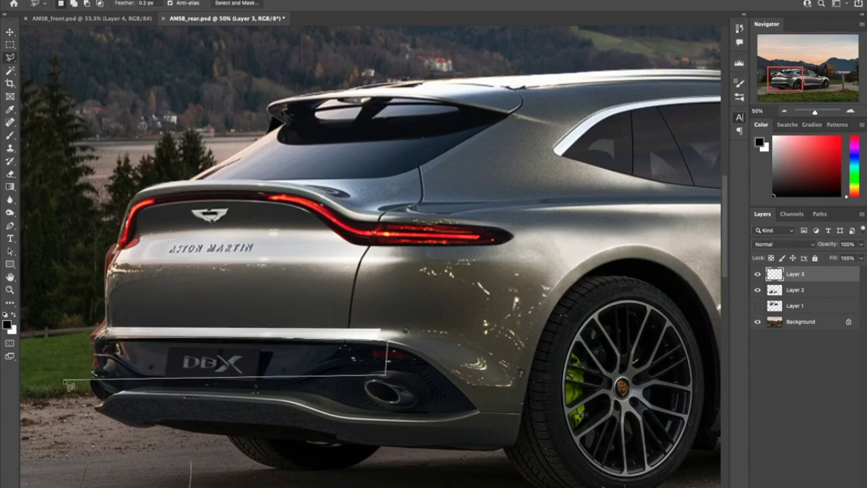
{"action": "key", "text": "e"}
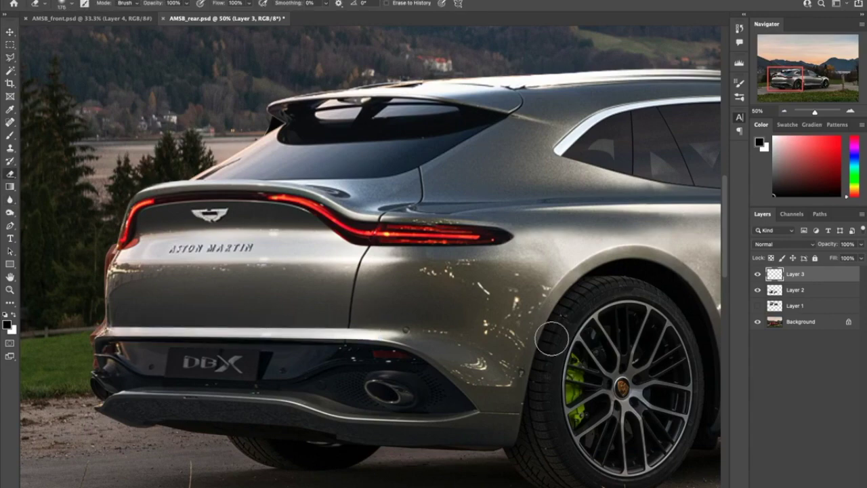
{"action": "key", "text": "ctrl+0"}
{"action": "key", "text": "ctrl+e"}
Copy the rear bumper's left corner to a new layer, transform it, erase the overlap on Layer 2 and merge the copy.
{"action": "scroll", "coordinate": [339, 274], "scroll_direction": "up", "scroll_amount": 5}
{"action": "key", "text": "l"}
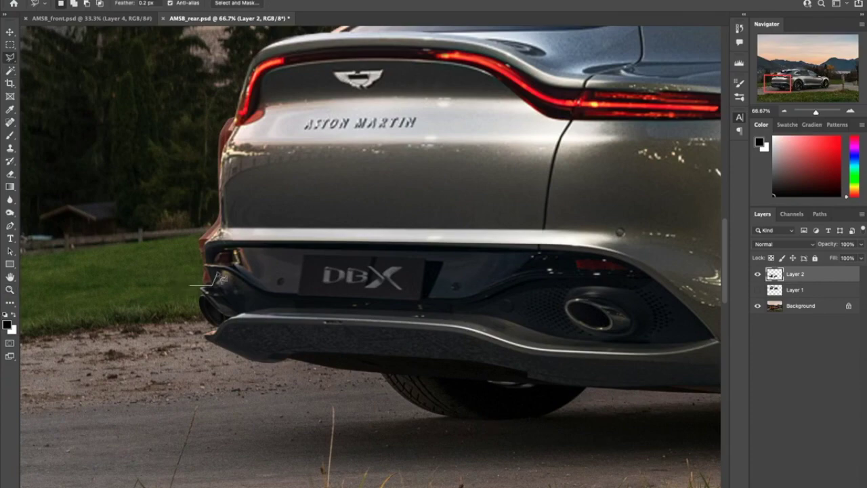
{"action": "left_click", "coordinate": [216, 279]}
{"action": "key", "text": "ctrl+j"}
{"action": "key", "text": "ctrl+t"}
{"action": "key", "text": "Return"}
{"action": "left_click", "coordinate": [18, 160]}
{"action": "key", "text": "alt+bracketleft"}
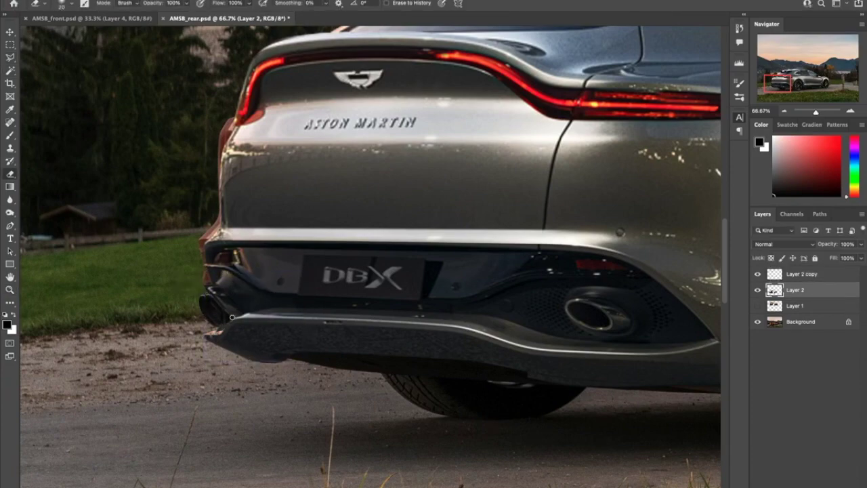
{"action": "key", "text": "ctrl+e"}
Create Layer 3 from the original car area directly above the Background for retouching the red remnants.
{"action": "key", "text": "ctrl+0"}
{"action": "key", "text": "m"}
{"action": "scroll", "coordinate": [293, 124], "scroll_direction": "up", "scroll_amount": 3}
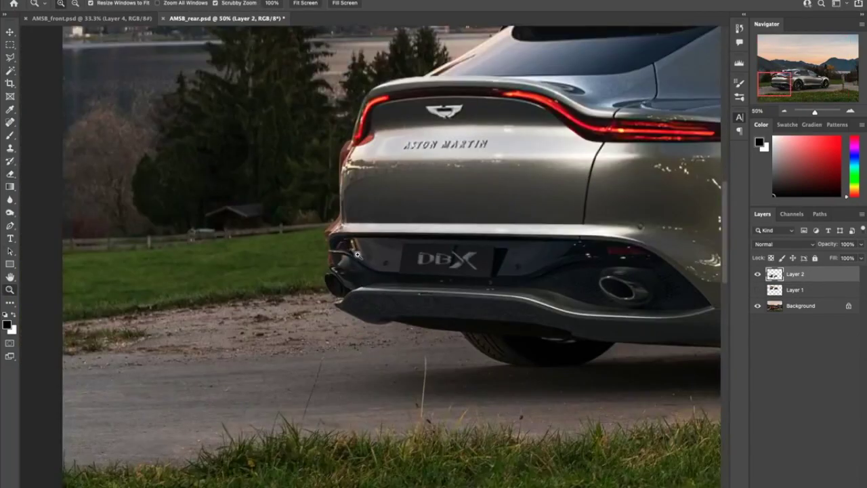
{"action": "key", "text": "alt+bracketleft"}
{"action": "key", "text": "alt+bracketleft"}
{"action": "key", "text": "ctrl+0"}
{"action": "key", "text": "ctrl+shift+alt+n"}
Remove the red remnants along the rear end's left outline using Pen paths and the Clone Stamp, and save the document.
{"action": "scroll", "coordinate": [238, 244], "scroll_direction": "up", "scroll_amount": 4}
{"action": "key", "text": "s"}
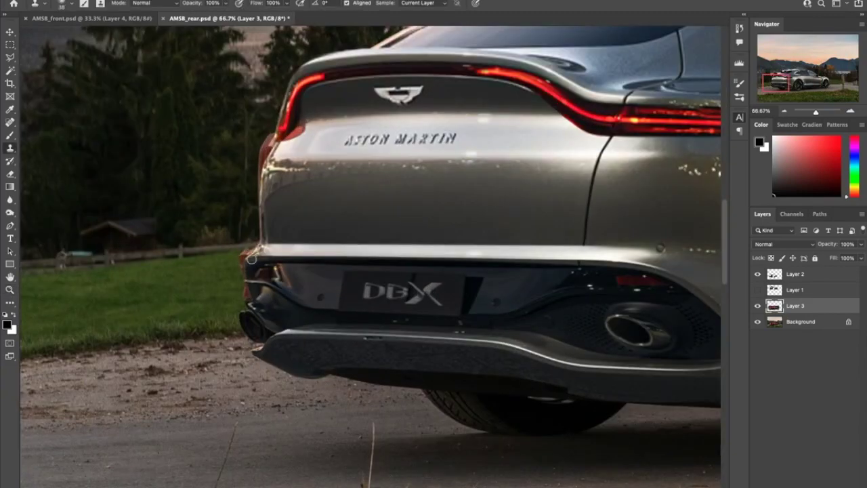
{"action": "scroll", "coordinate": [434, 344], "scroll_direction": "up", "scroll_amount": 3}
{"action": "key", "text": "l"}
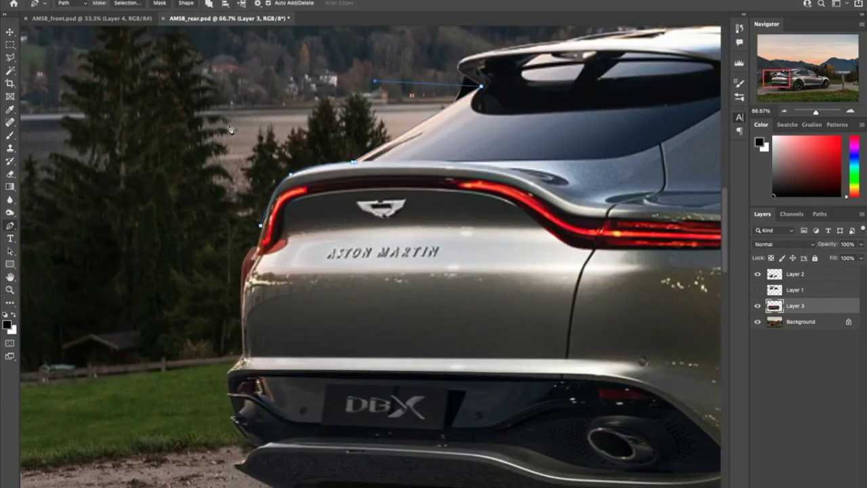
{"action": "key", "text": "alt+bracketright"}
{"action": "key", "text": "alt+bracketleft"}
{"action": "key", "text": "z"}
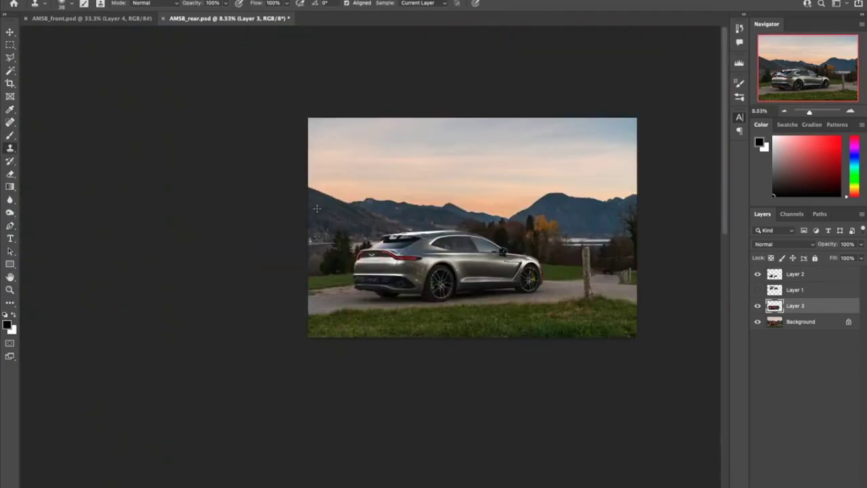
{"action": "key", "text": "ctrl+0"}
{"action": "key", "text": "ctrl+s"}
Trace the lower edge of the side windows with a Pen path and clean up the body line along it.
{"action": "scroll", "coordinate": [353, 234], "scroll_direction": "up", "scroll_amount": 4}
{"action": "key", "text": "p"}
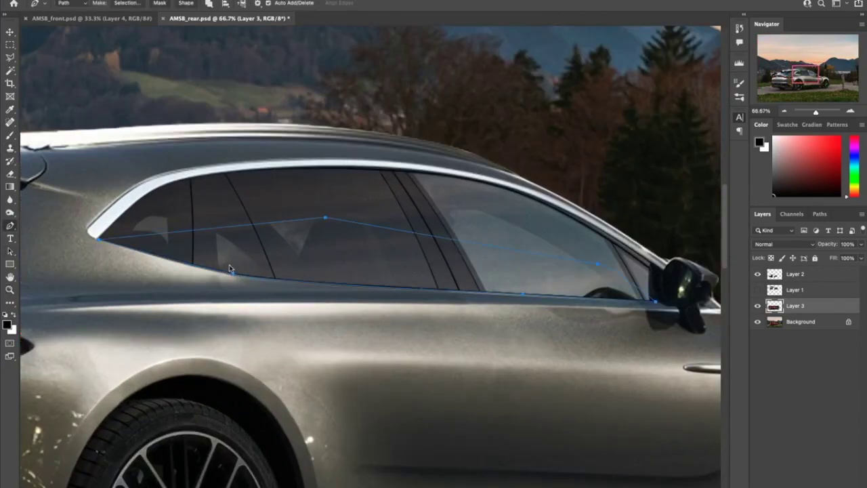
{"action": "key", "text": "alt+bracketright"}
{"action": "scroll", "coordinate": [308, 385], "scroll_direction": "up", "scroll_amount": 2}
{"action": "key", "text": "alt+bracketleft"}
{"action": "key", "text": "ctrl+j"}
{"action": "scroll", "coordinate": [280, 316], "scroll_direction": "right", "scroll_amount": 3}
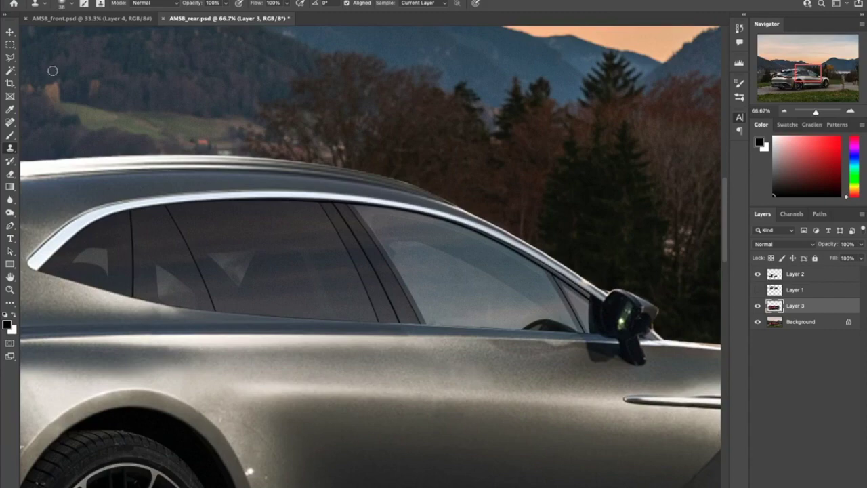
Lasso the area around the side mirror and adjust it with Free Transform.
{"action": "key", "text": "ctrl+t"}
{"action": "key", "text": "Return"}
{"action": "key", "text": "l"}
{"action": "double_click", "coordinate": [634, 330]}
{"action": "key", "text": "ctrl+t"}
{"action": "key", "text": "Return"}
Retouch the remaining flaws around the car on Layer 3 with the Clone Stamp.
{"action": "key", "text": "ctrl+minus"}
{"action": "key", "text": "ctrl+minus"}
{"action": "key", "text": "ctrl+minus"}
{"action": "key", "text": "ctrl+plus"}
{"action": "key", "text": "ctrl+plus"}
{"action": "key", "text": "ctrl+plus"}
{"action": "key", "text": "s"}
{"action": "left_click_drag", "start_coordinate": [577, 376], "coordinate": [384, 306]}
{"action": "key", "text": "ctrl+minus"}
{"action": "key", "text": "ctrl+minus"}
{"action": "key", "text": "ctrl+minus"}
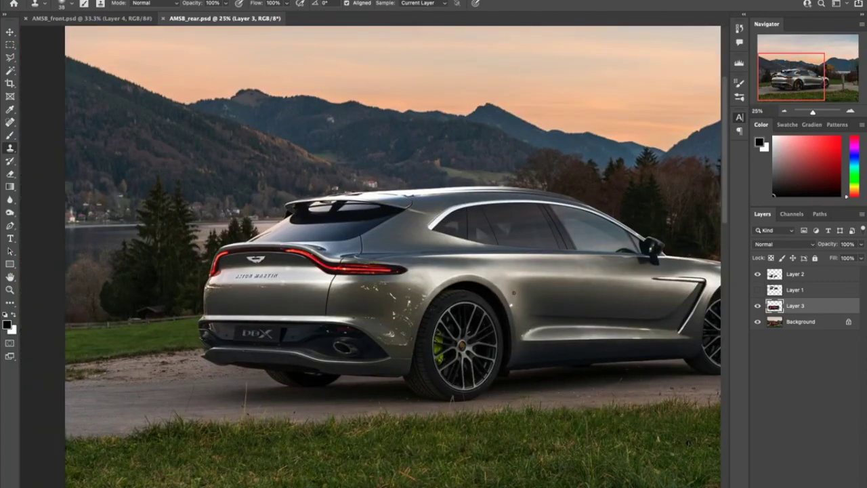
Examine the rear-view composite up close and as a whole for remaining flaws.
{"action": "key", "text": "ctrl+plus"}
{"action": "key", "text": "ctrl+plus"}
{"action": "key", "text": "ctrl+plus"}
{"action": "key", "text": "ctrl+minus"}
{"action": "key", "text": "ctrl+minus"}
{"action": "key", "text": "ctrl+minus"}
{"action": "key", "text": "ctrl+minus"}
{"action": "key", "text": "ctrl+minus"}
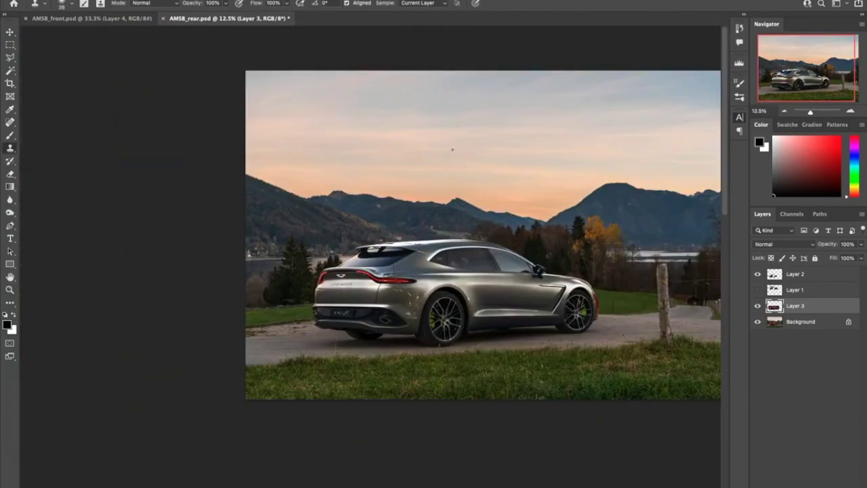